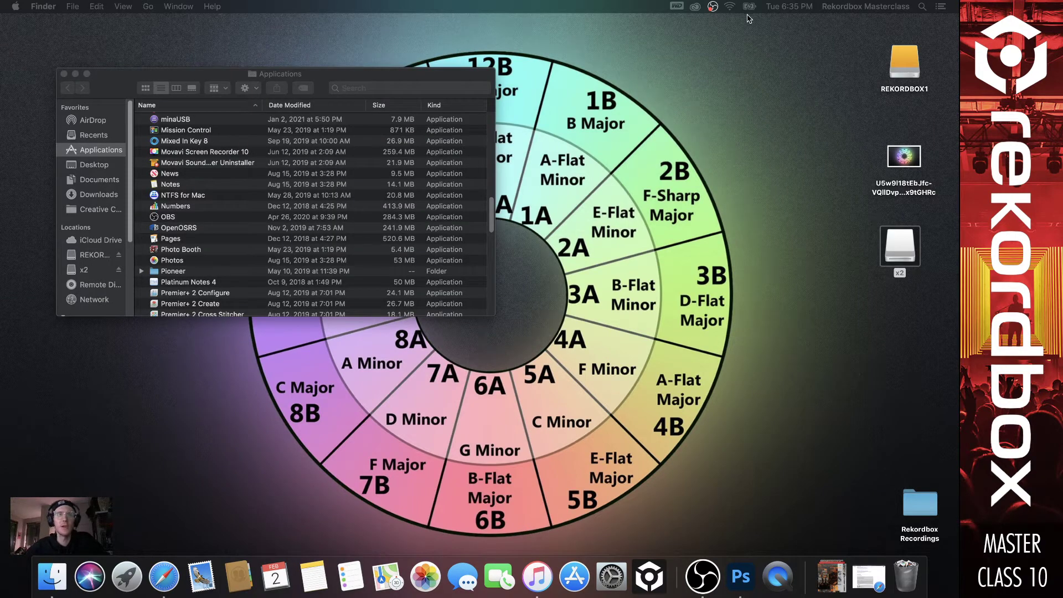
- Launch Disk Utility from the Applications > Utilities folder
drag(895, 262, 732, 113)
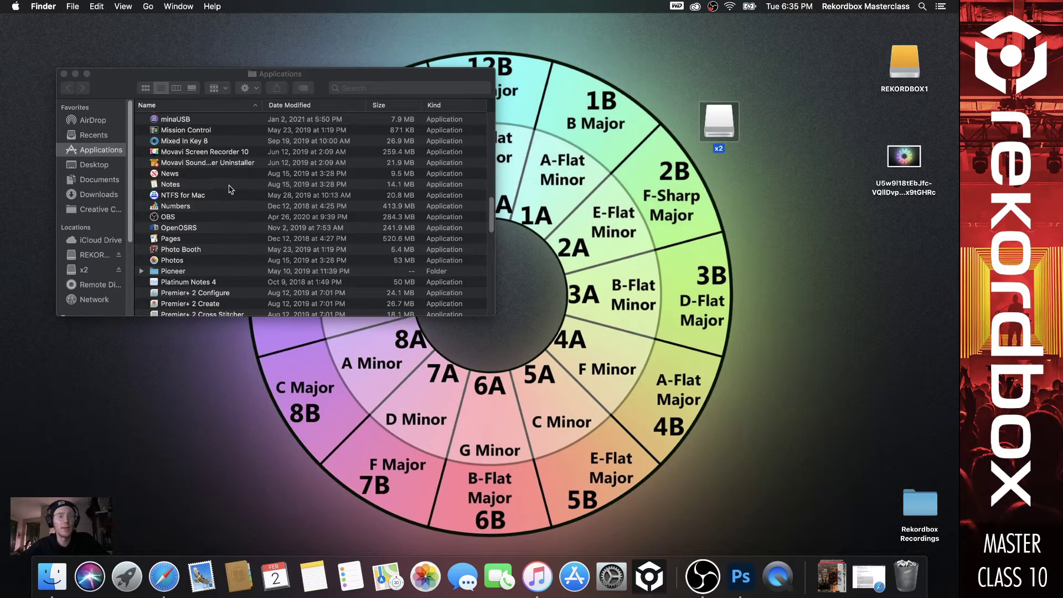
scroll(222, 206, down, 15)
scroll(214, 207, down, 3)
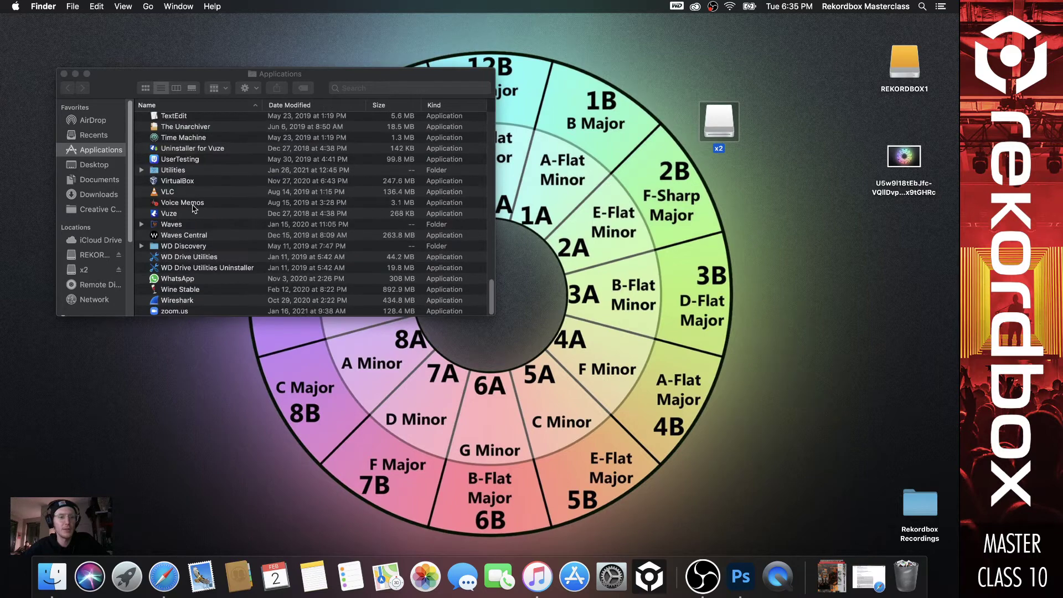
click(141, 170)
scroll(205, 200, down, 3)
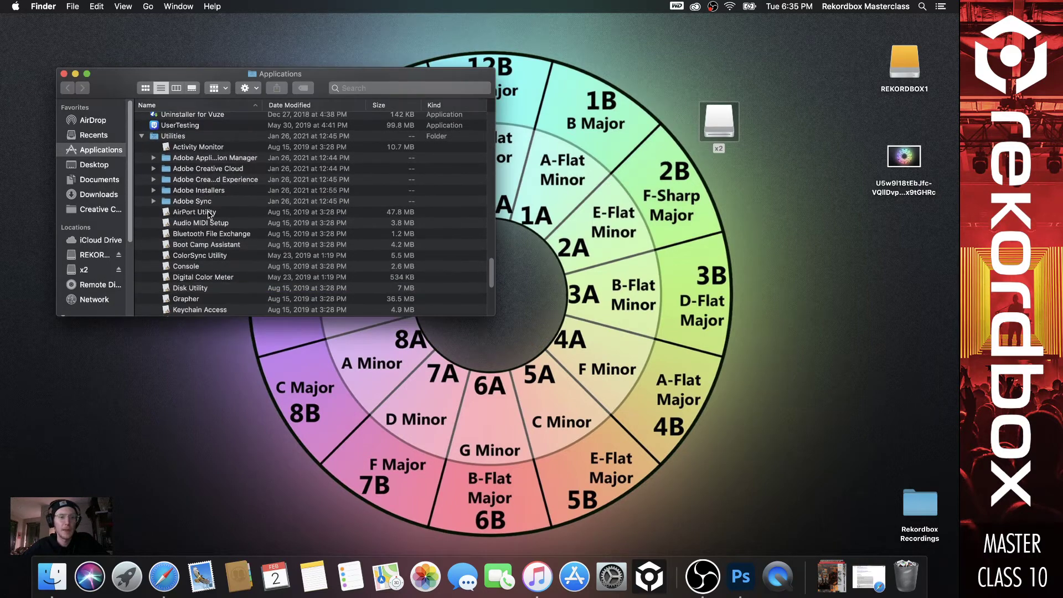
click(220, 262)
double_click(220, 262)
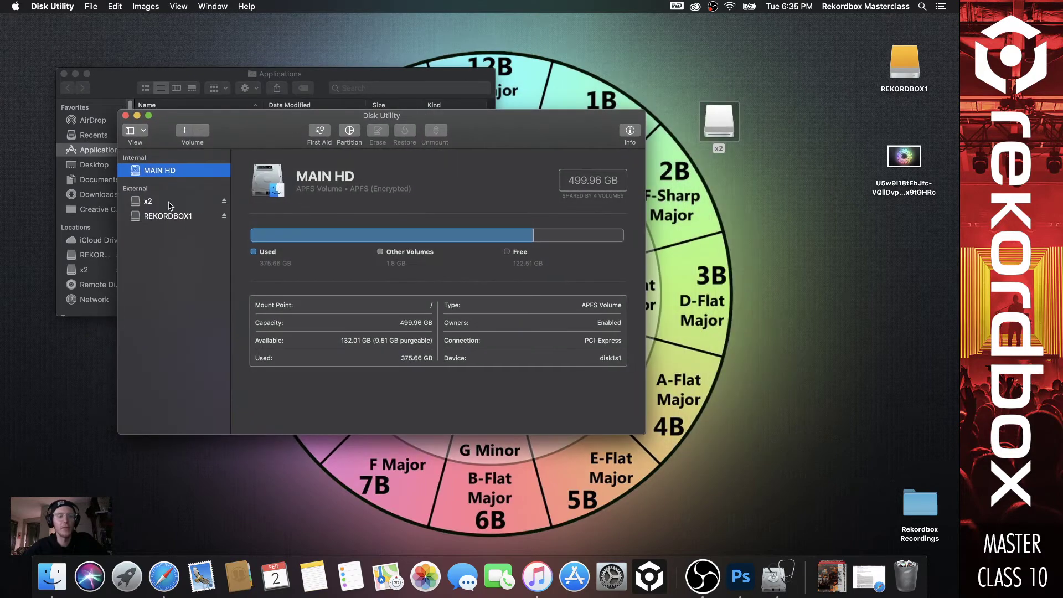
- Compare the x2 and REKORDBOX1 drives, ending on the 15.79 GB x2 drive's details
click(164, 206)
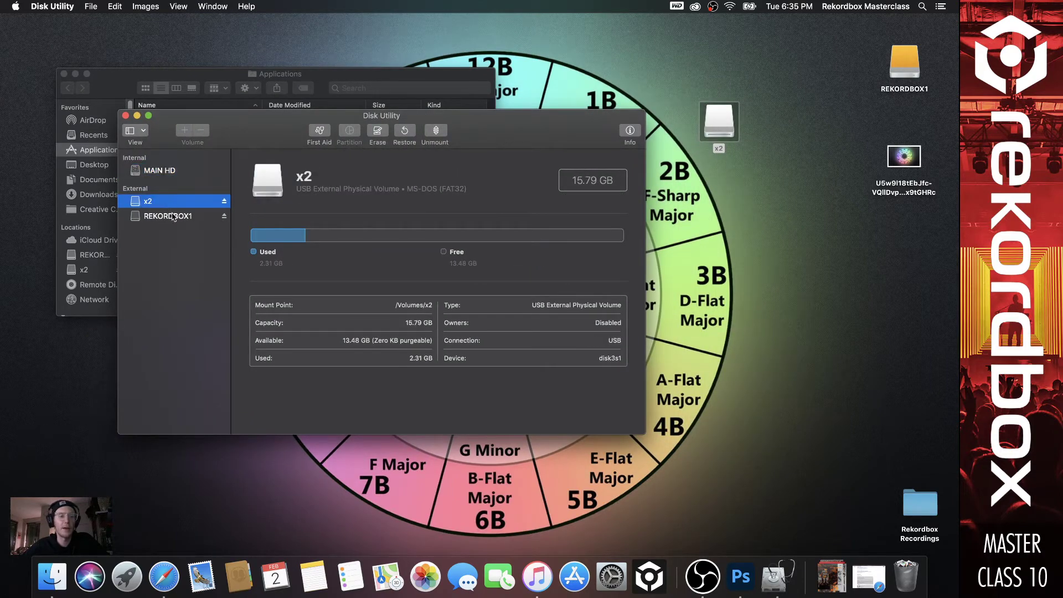
click(174, 216)
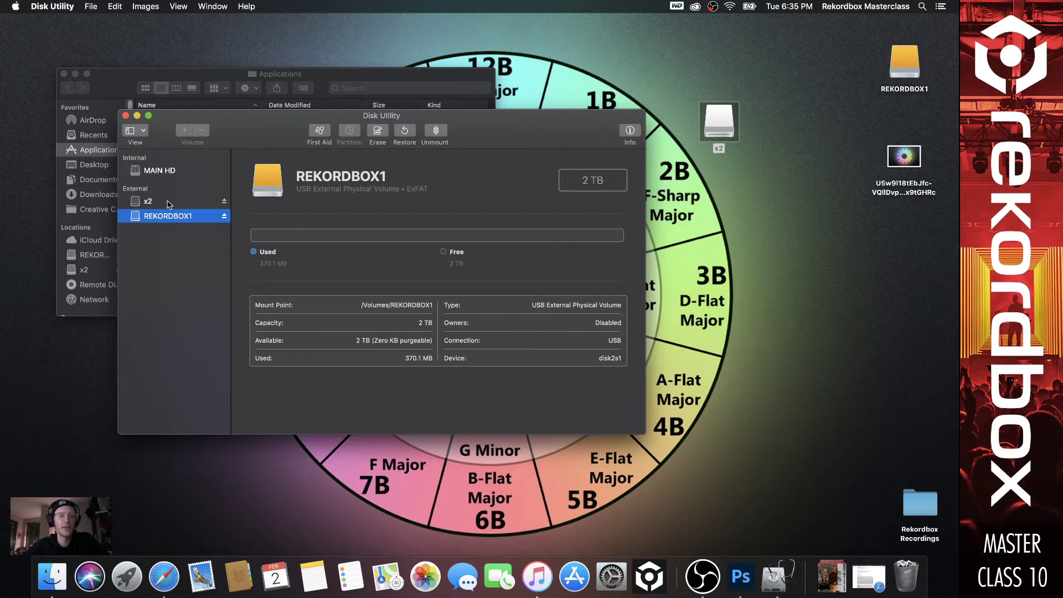
click(161, 203)
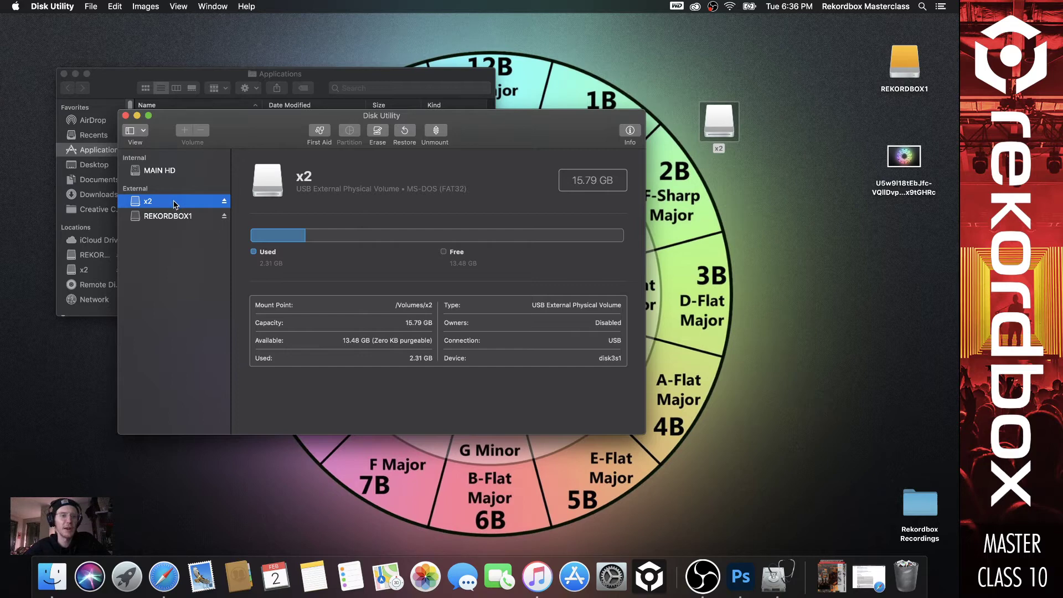
- Erase the x2 drive as MS-DOS (FAT) with the name REK NEW
click(381, 135)
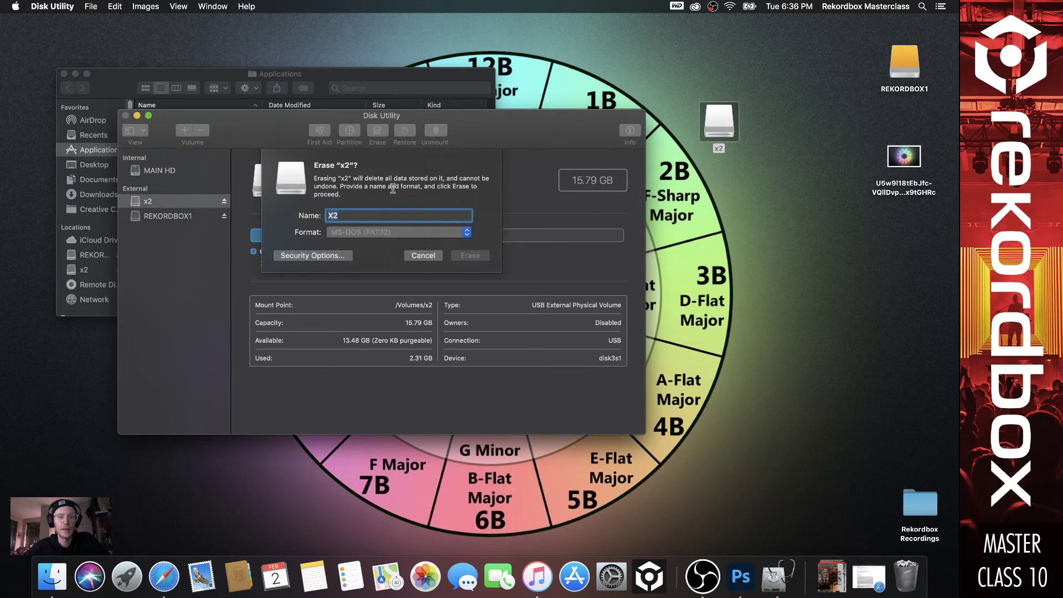
text(REK NEW)
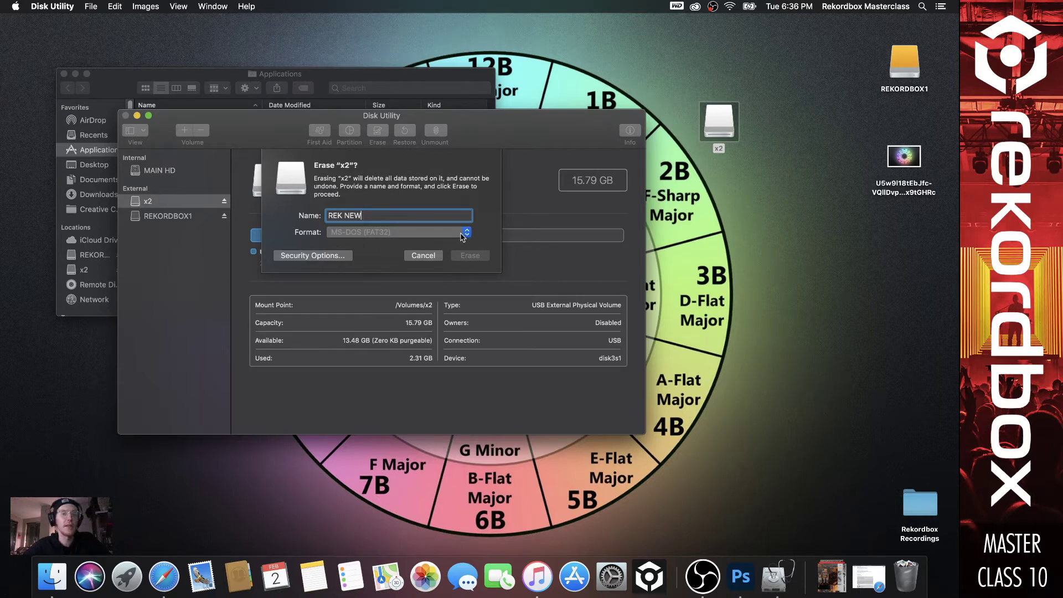
click(463, 236)
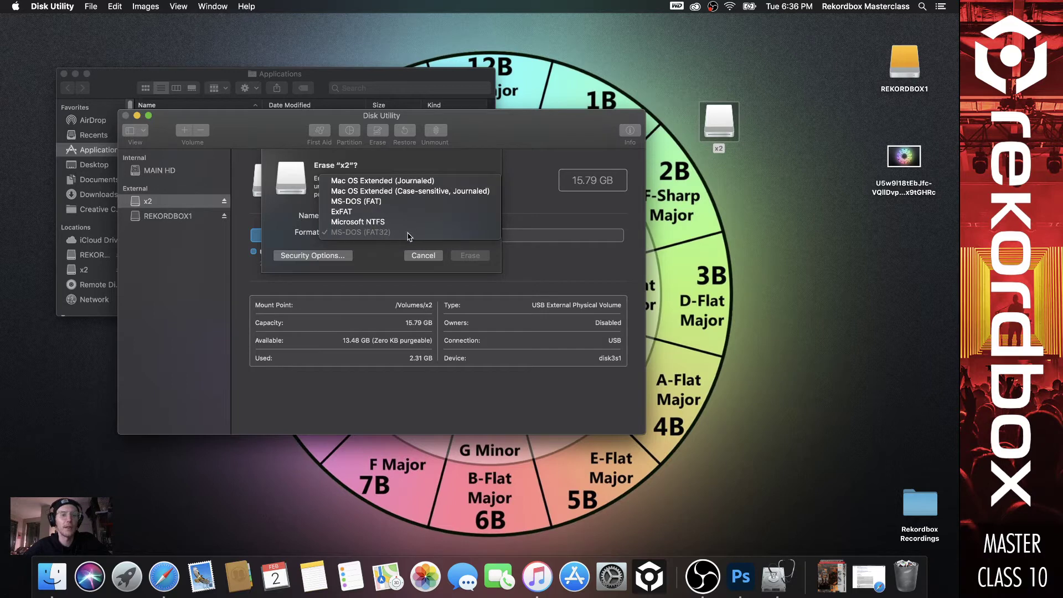
click(388, 234)
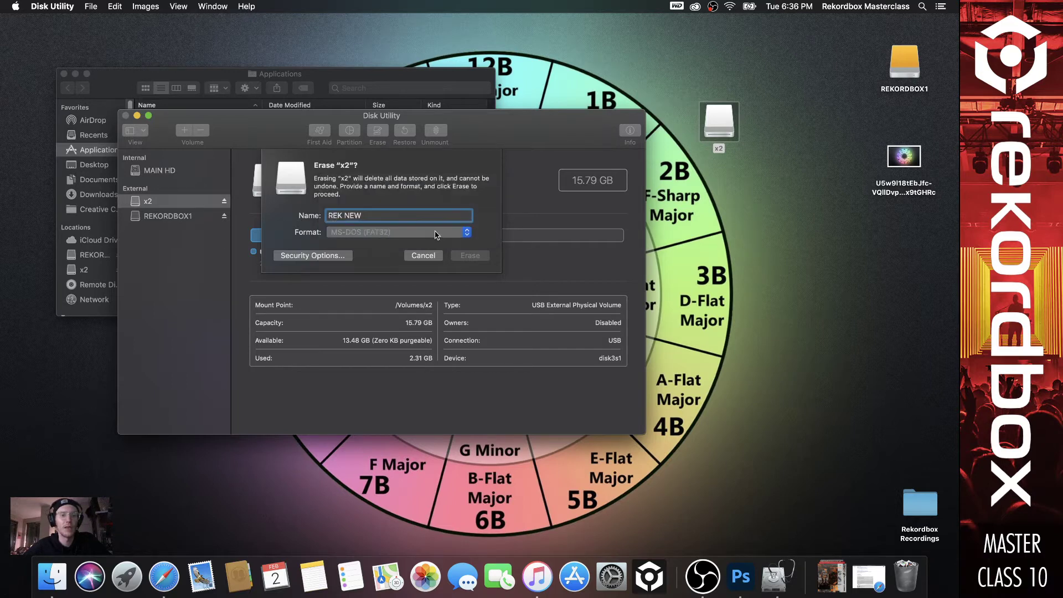
click(473, 235)
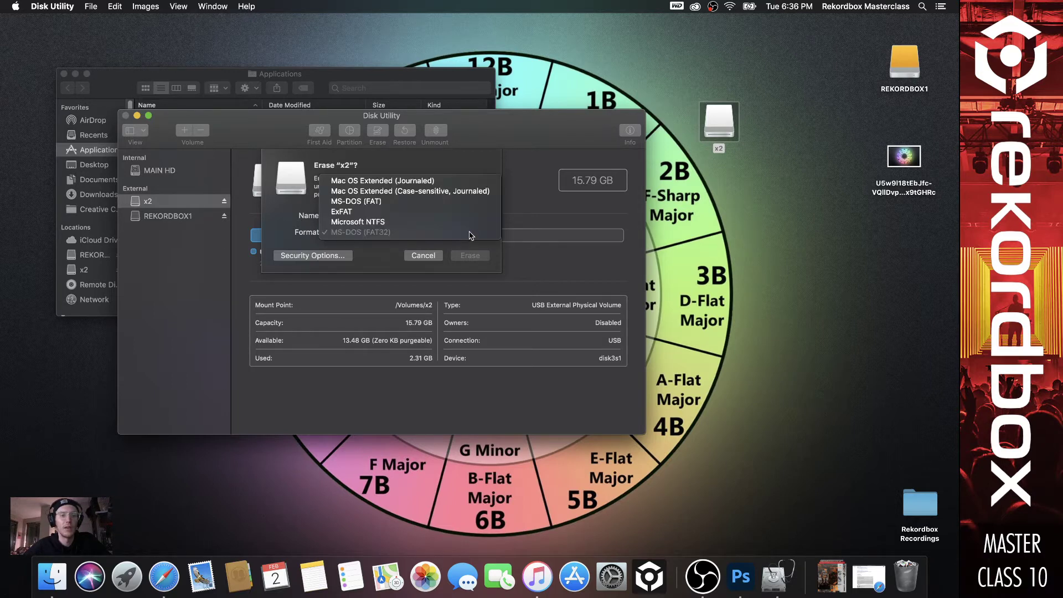
click(407, 202)
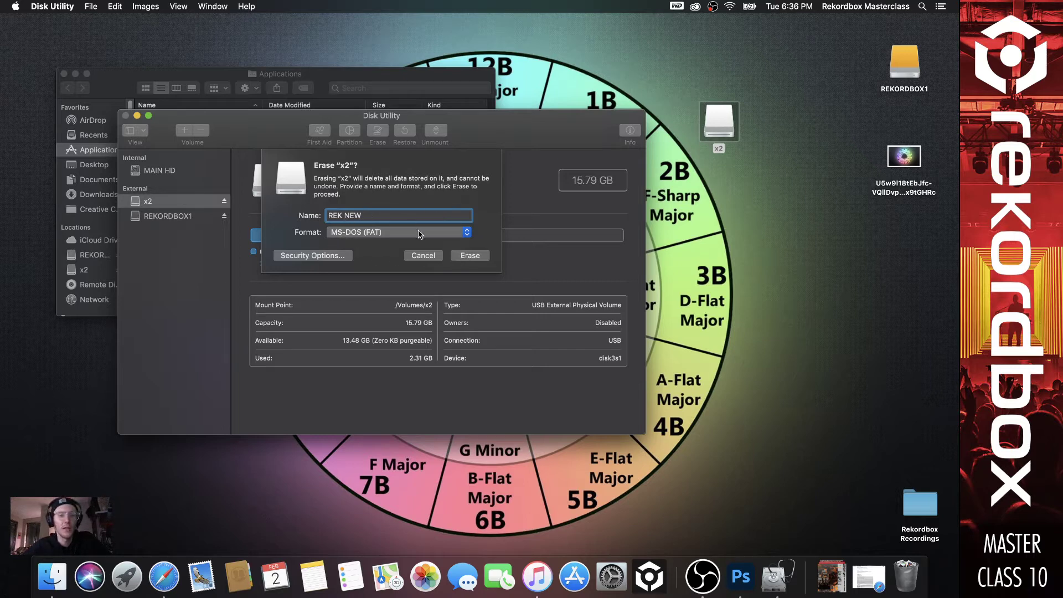
click(471, 255)
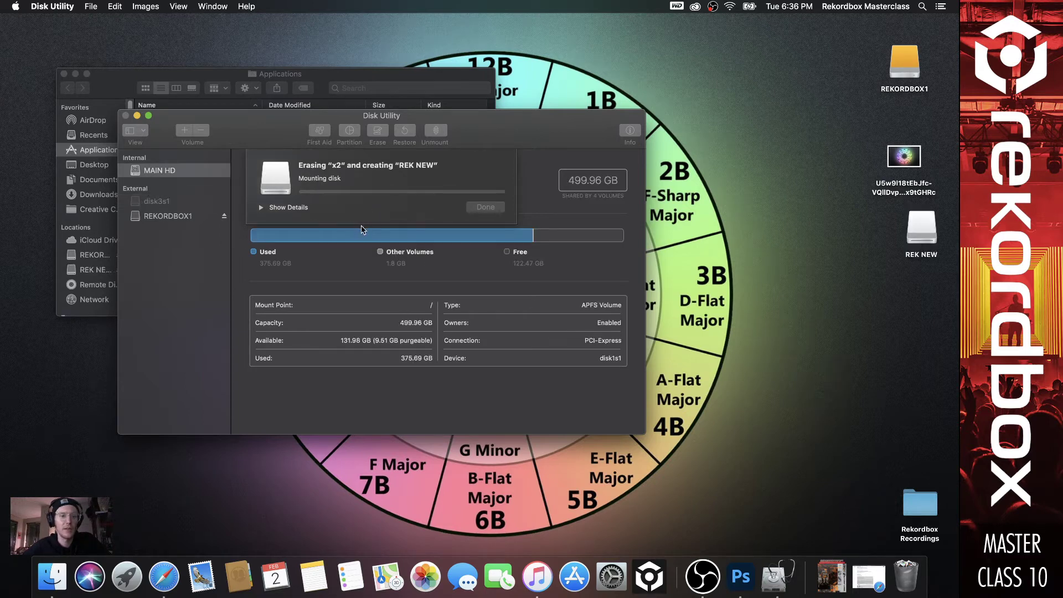
click(471, 209)
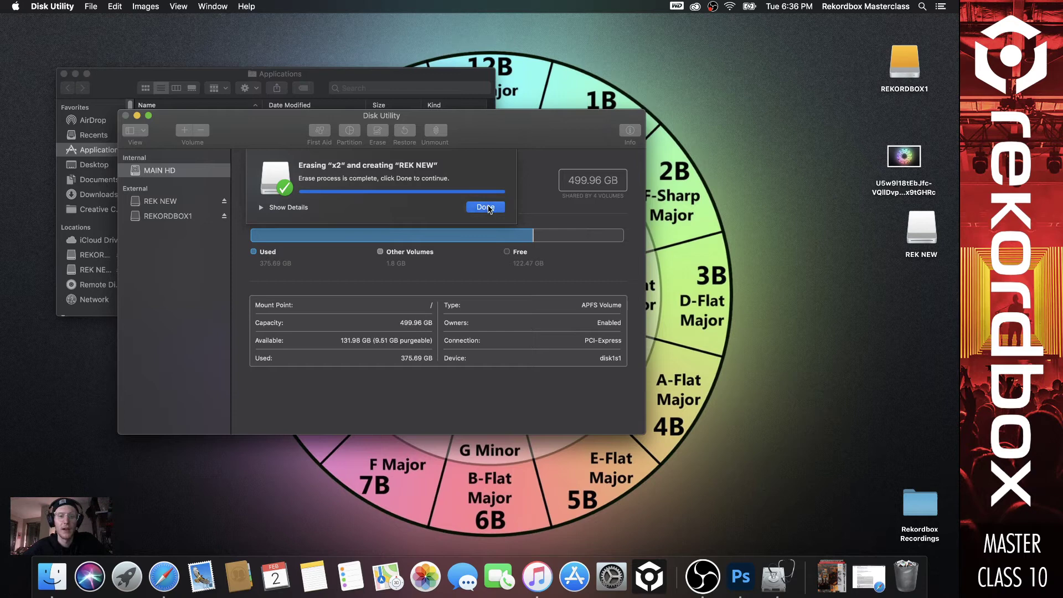
- Check that the new REK NEW drive shows the FAT32 format
click(158, 202)
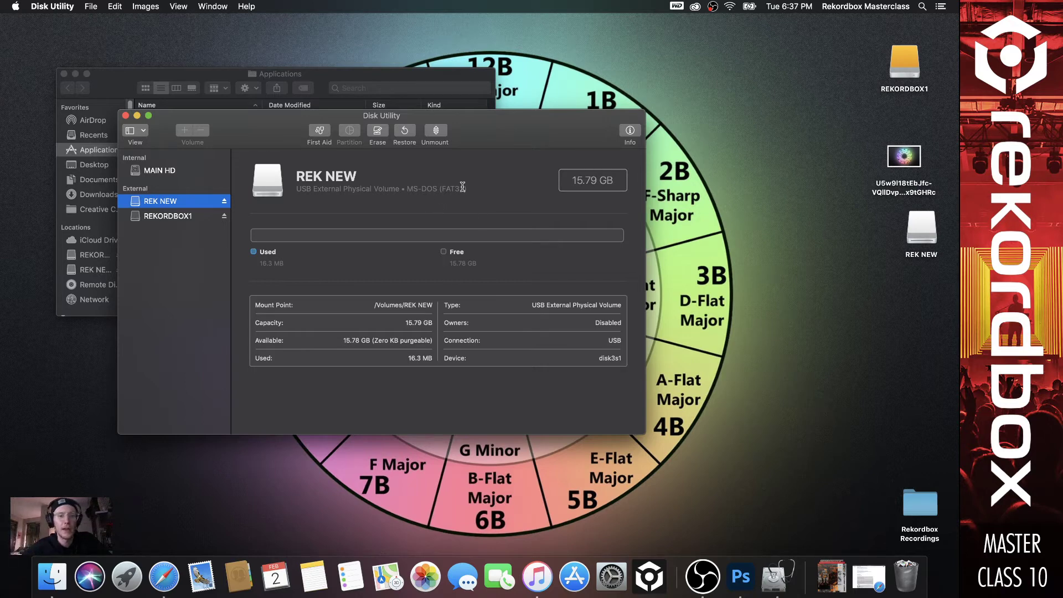
drag(468, 190, 412, 191)
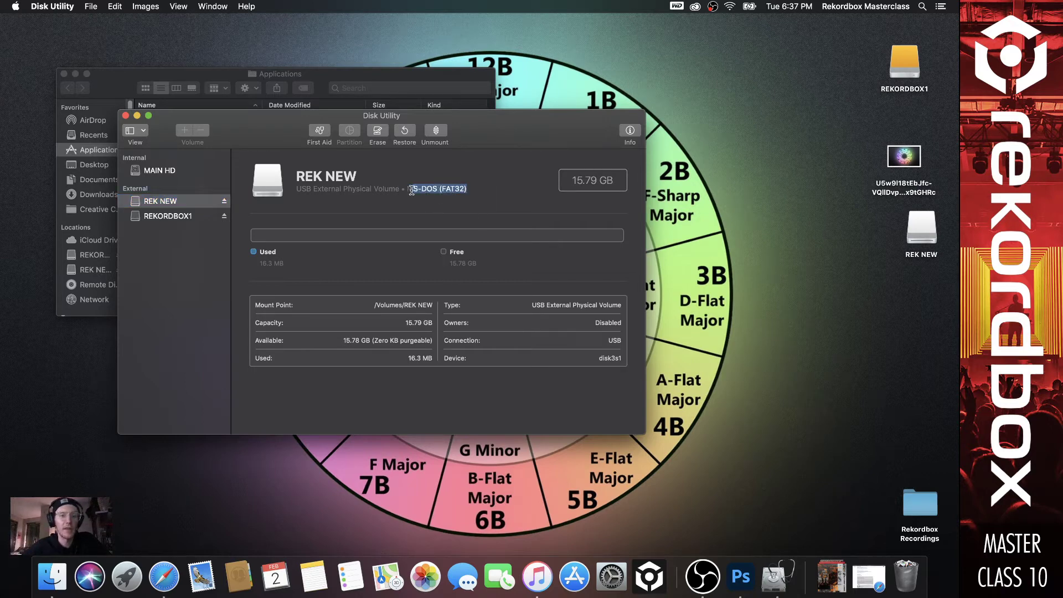
click(426, 186)
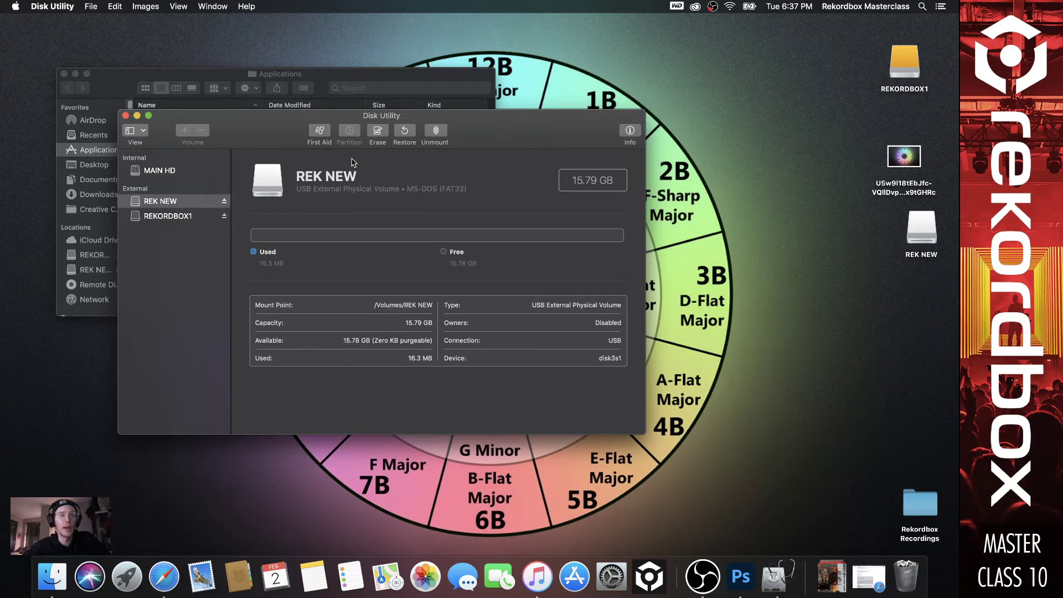
- Quit Disk Utility, launch rekordbox and switch to the 1 PLAYER deck layout
click(125, 115)
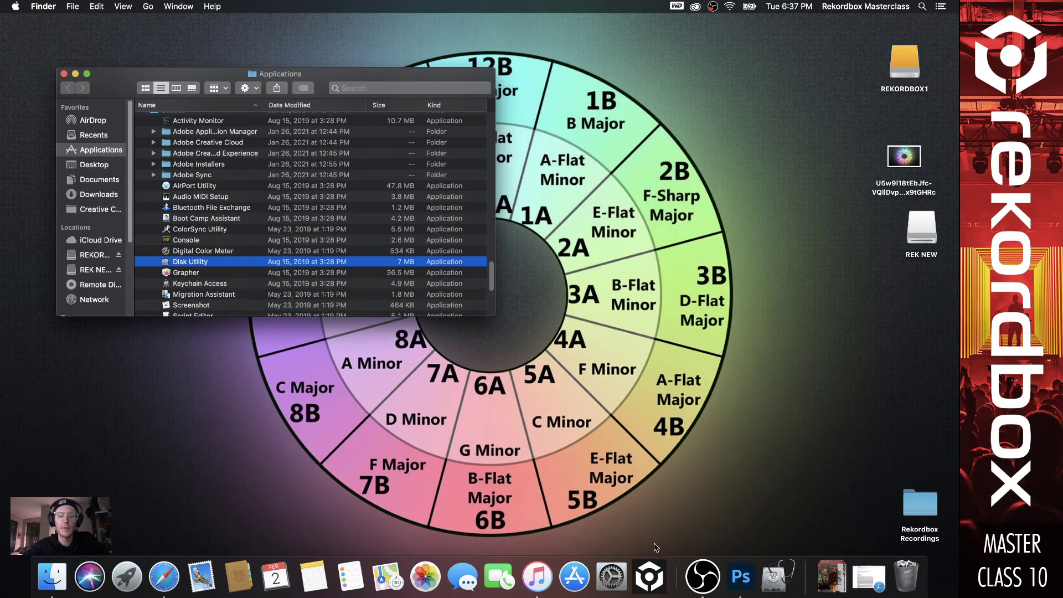
click(650, 573)
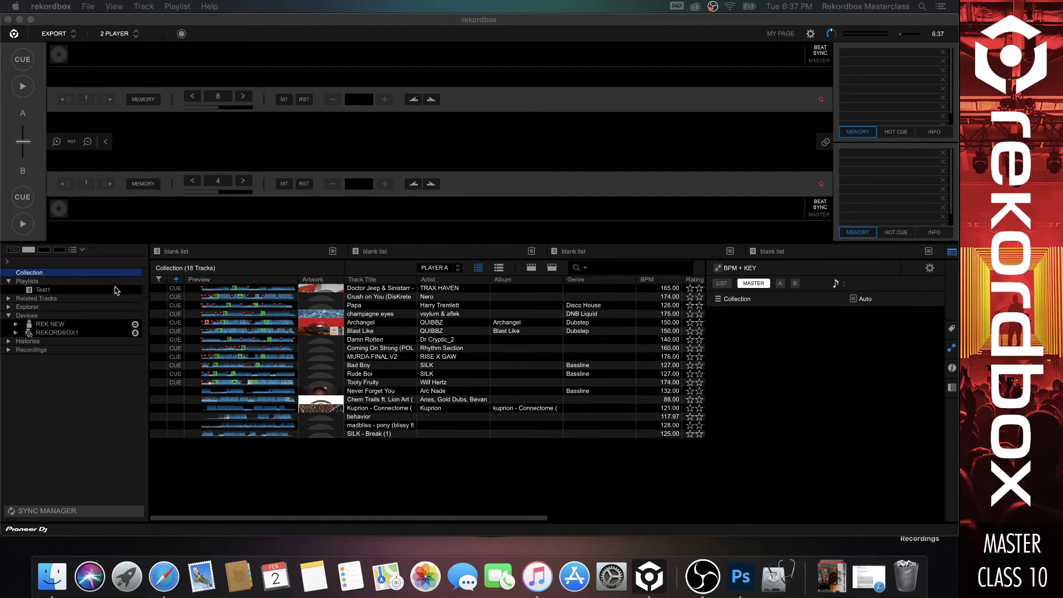
click(113, 34)
click(122, 46)
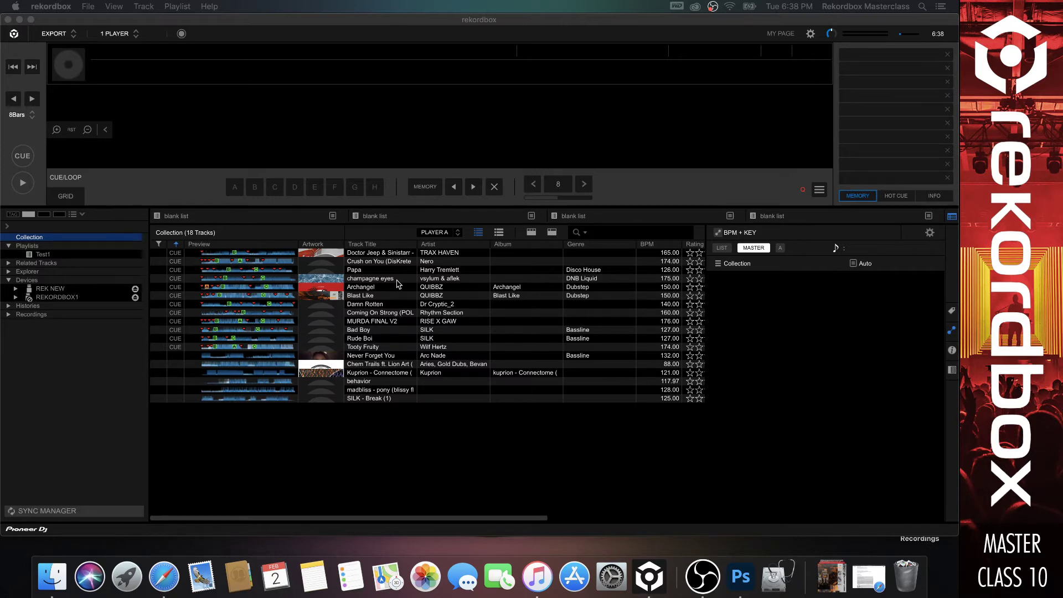
- Show the 12-track Test1 playlist and open the Sync Manager
click(49, 256)
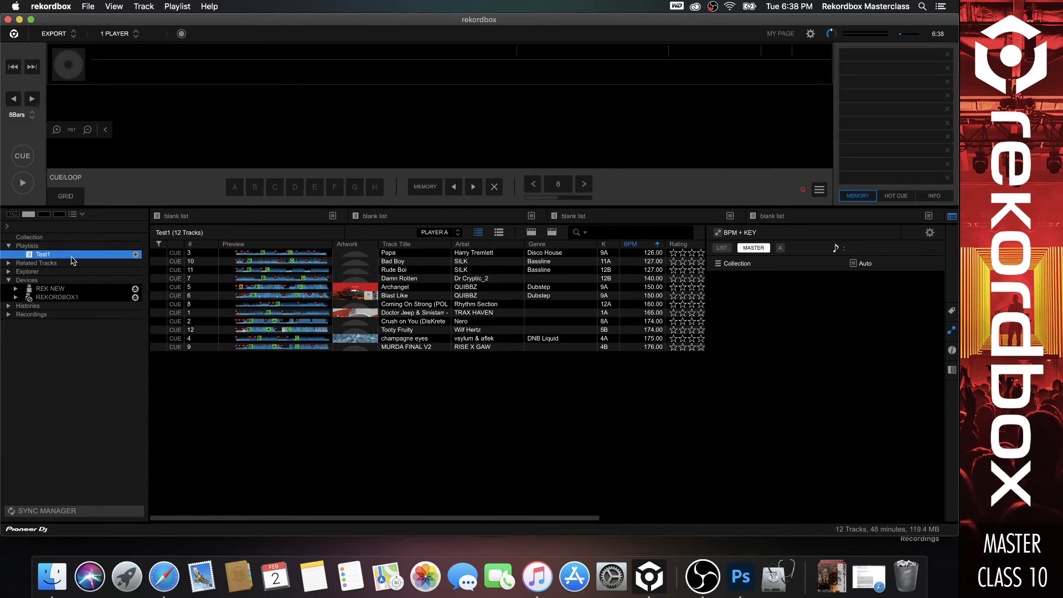
mouse_move(356, 313)
click(48, 512)
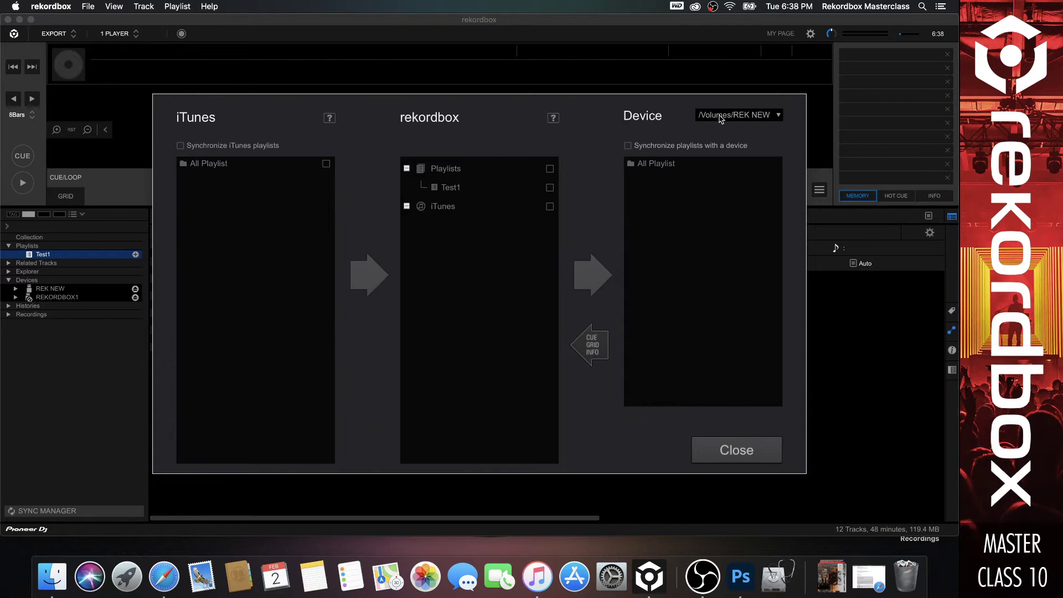
- Choose /Volumes/REK NEW as the Sync Manager's target device
click(740, 116)
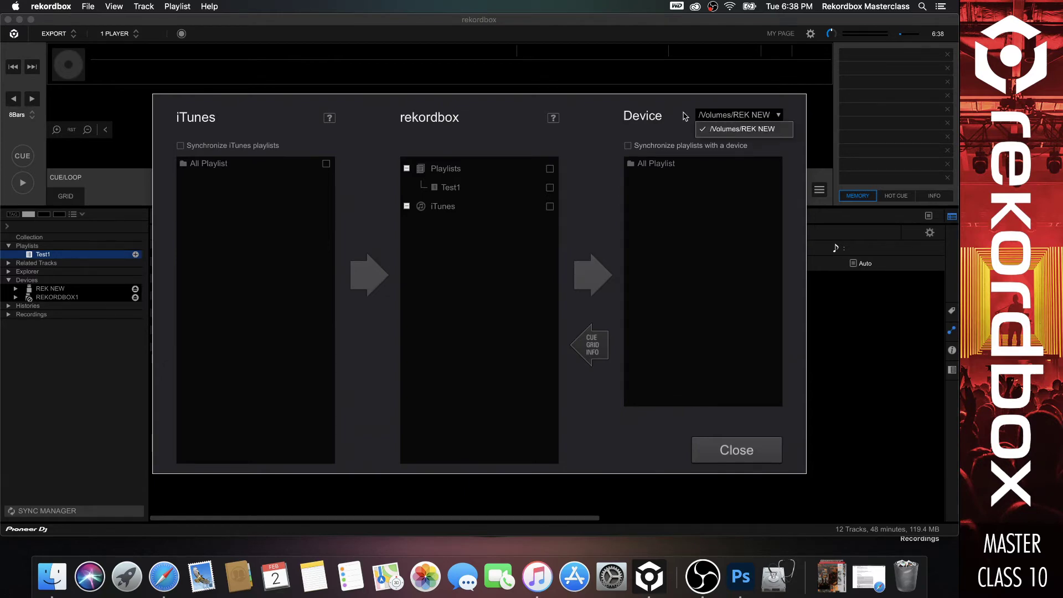
click(728, 117)
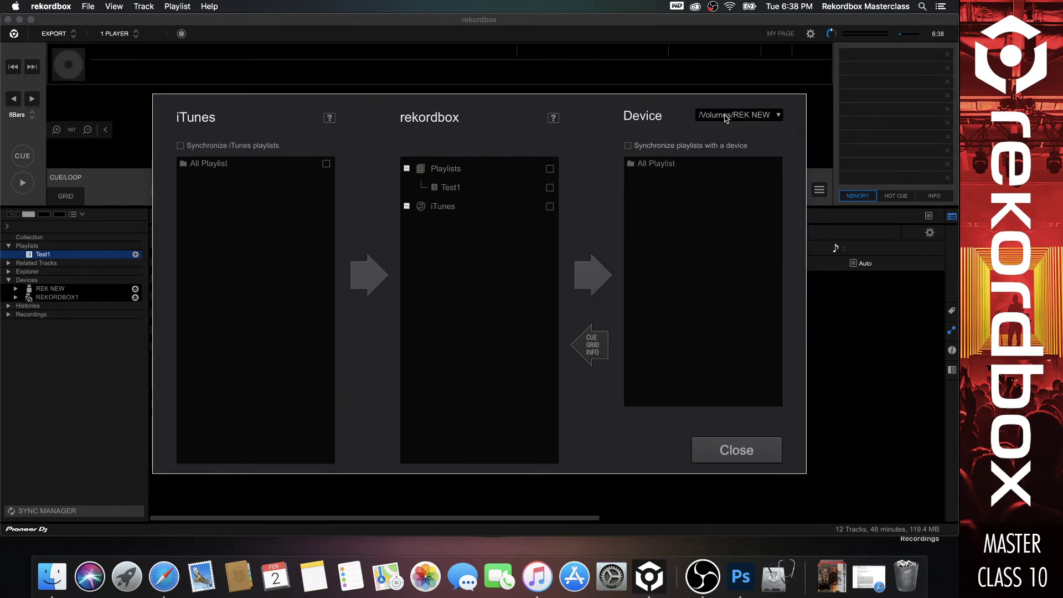
click(727, 118)
click(692, 121)
click(728, 116)
click(674, 120)
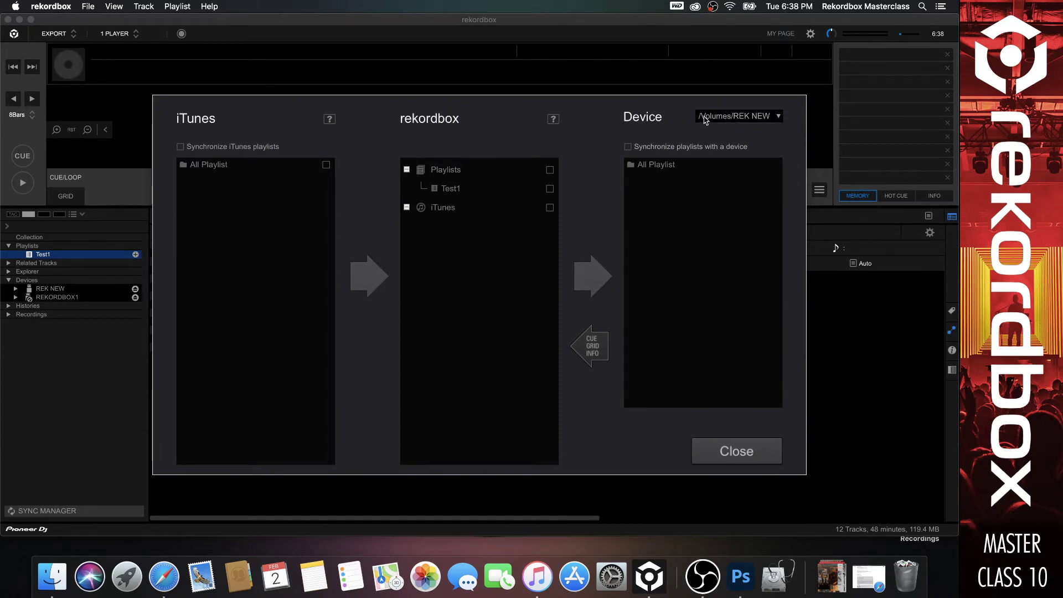
drag(644, 105, 623, 100)
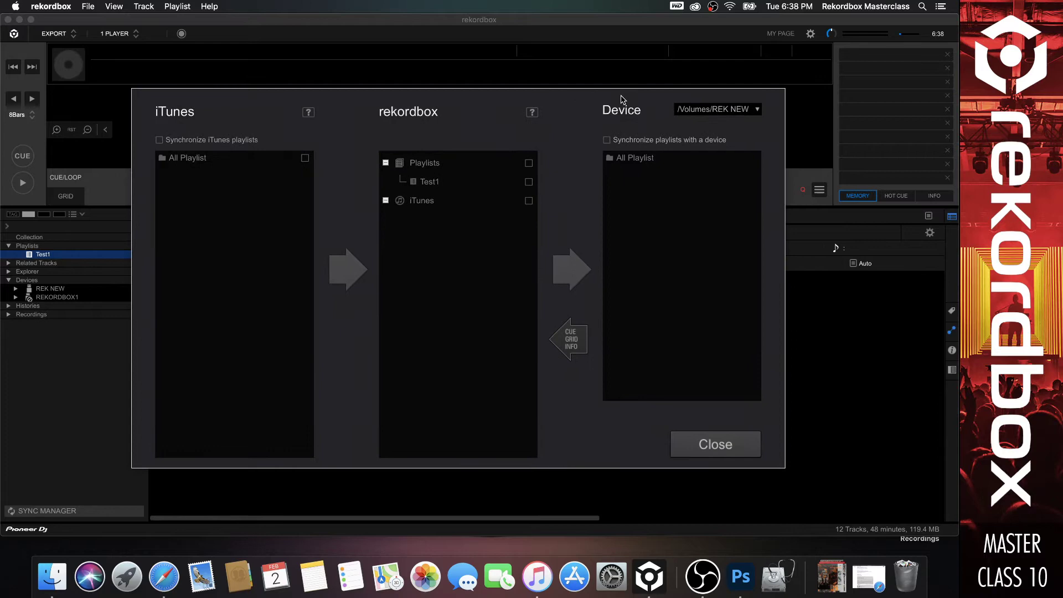
drag(621, 99, 618, 110)
click(721, 121)
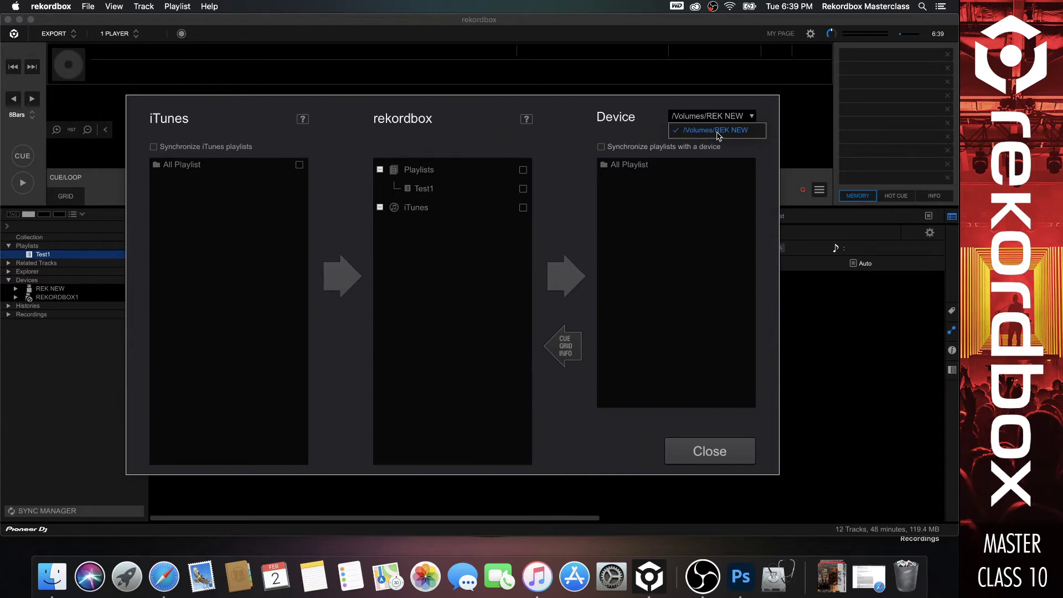
click(719, 130)
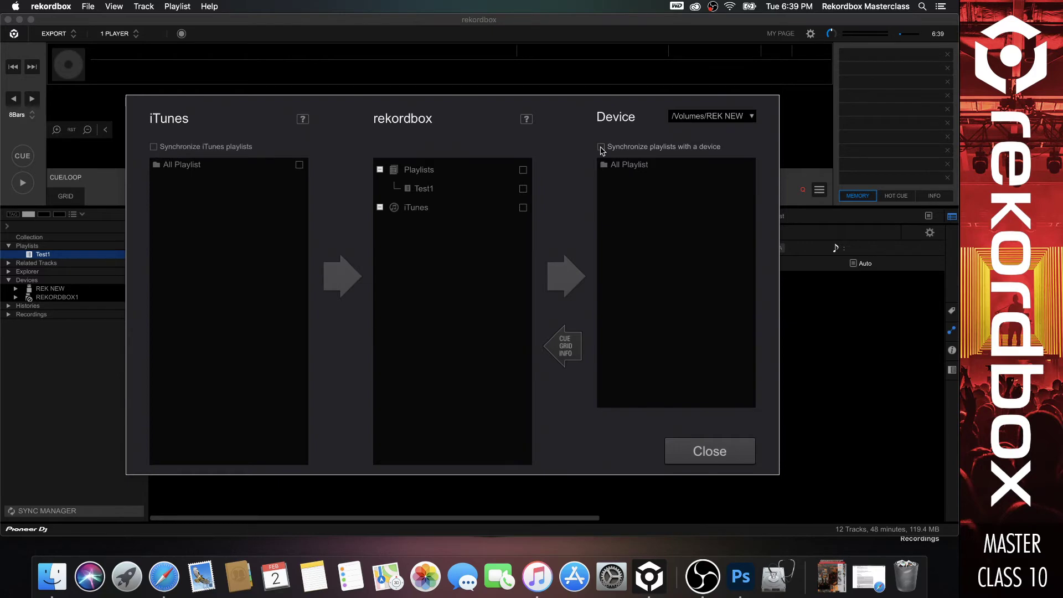
- Enable playlist syncing, tick Test1, and close without starting the sync
click(601, 148)
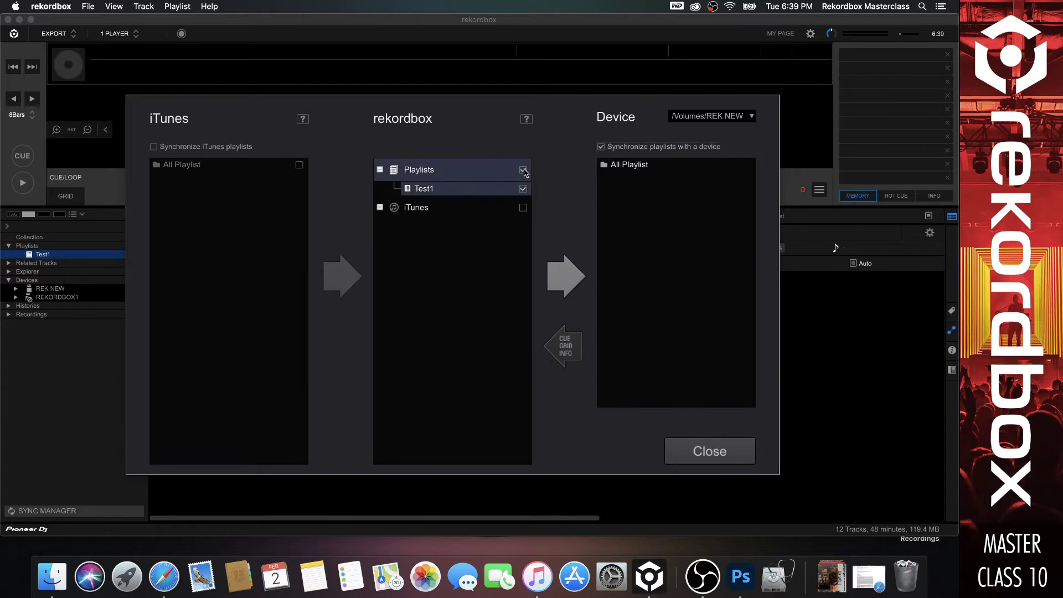
click(522, 188)
click(678, 448)
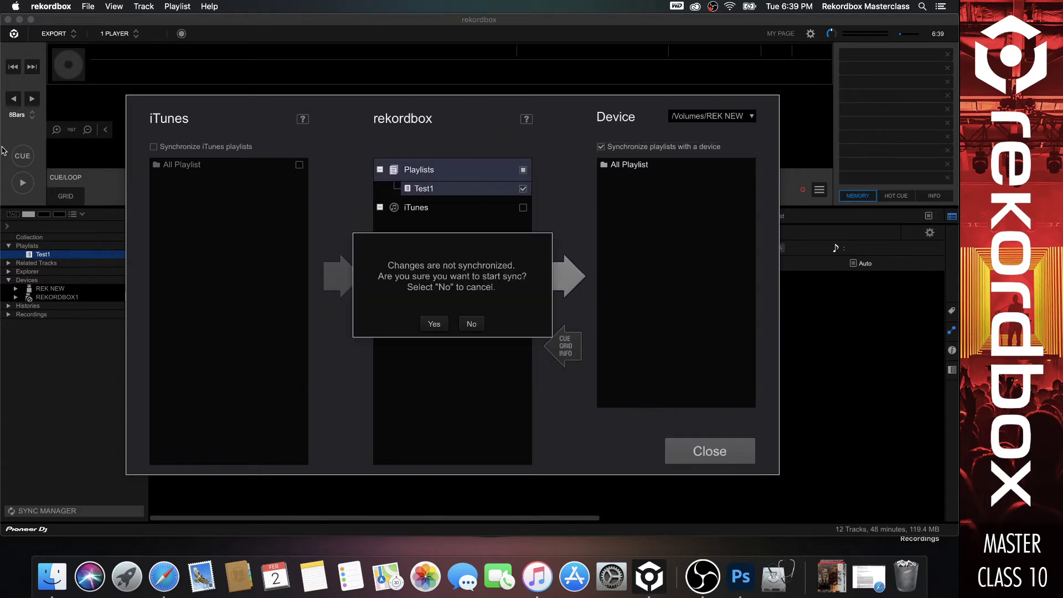
click(471, 324)
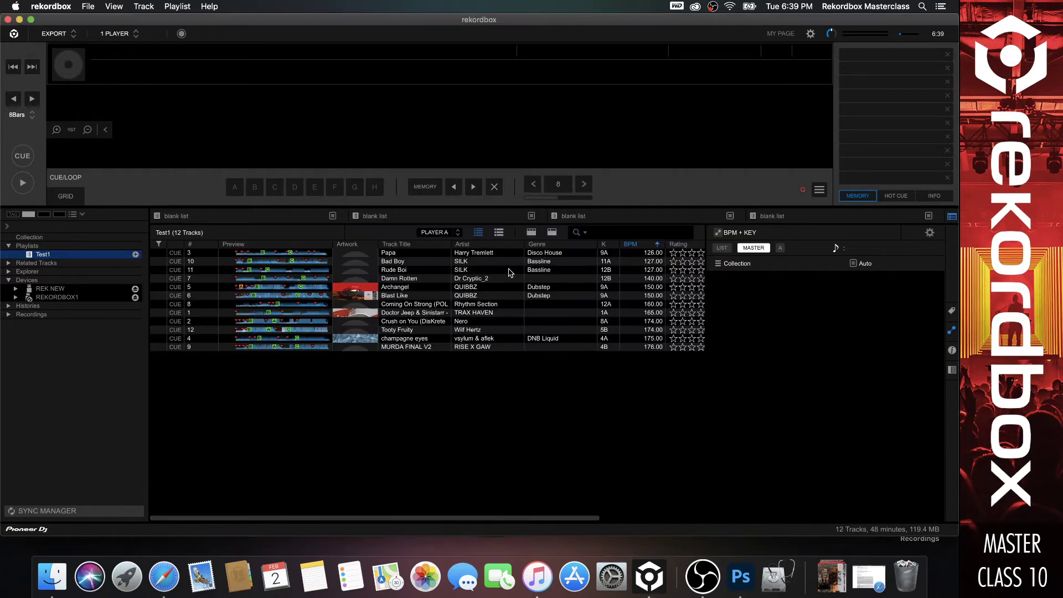
- Create a playlist named yo and add the Blast Like track to it
click(40, 246)
right_click(40, 246)
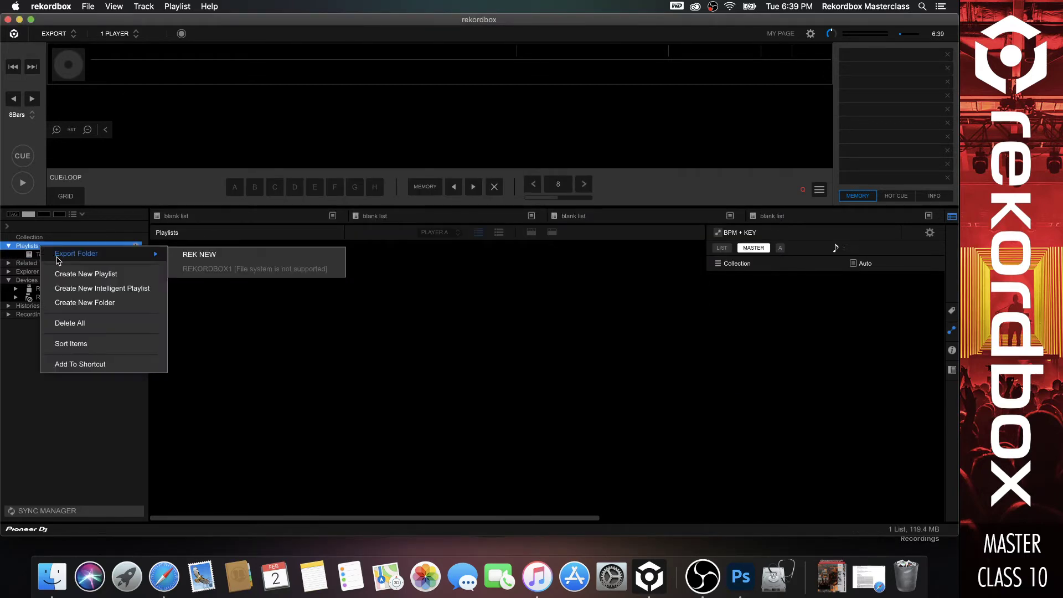
click(74, 275)
text(yo)
key(Return)
click(69, 238)
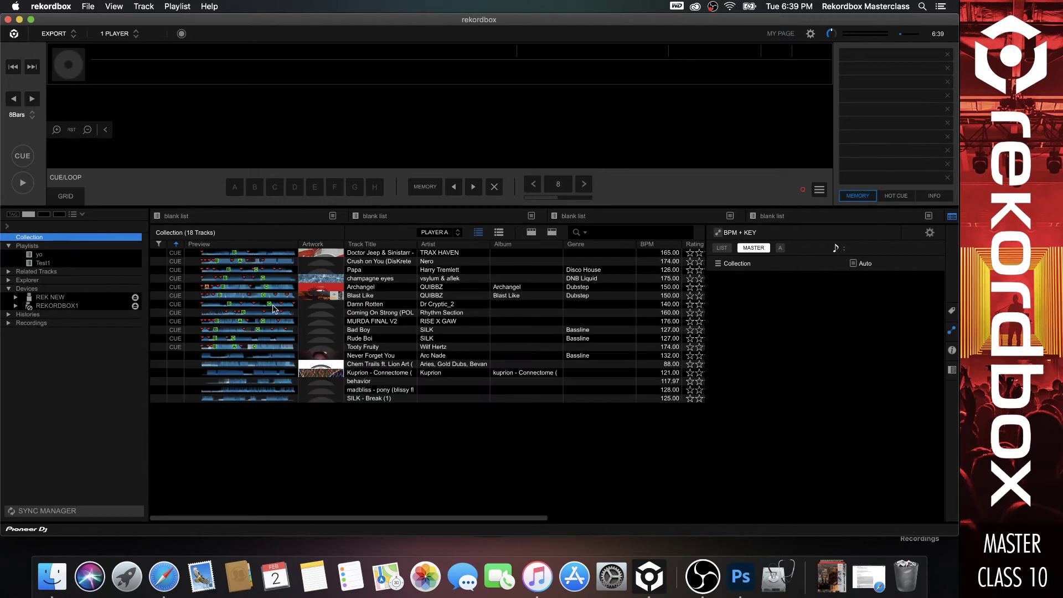
drag(360, 295, 35, 256)
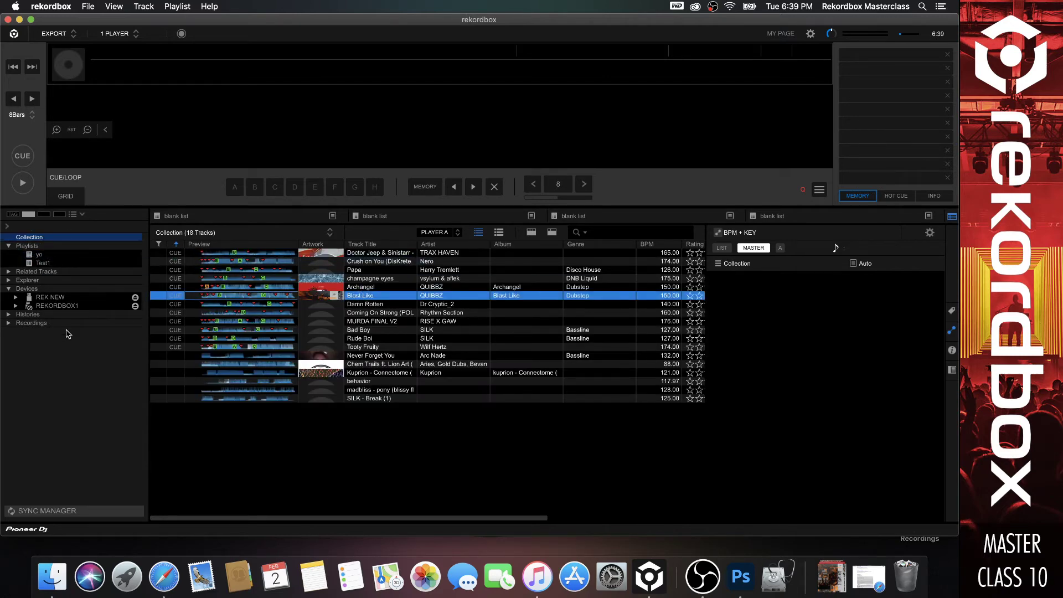
- Sync only the Test1 playlist to REK NEW, excluding yo, then close Sync Manager
click(60, 511)
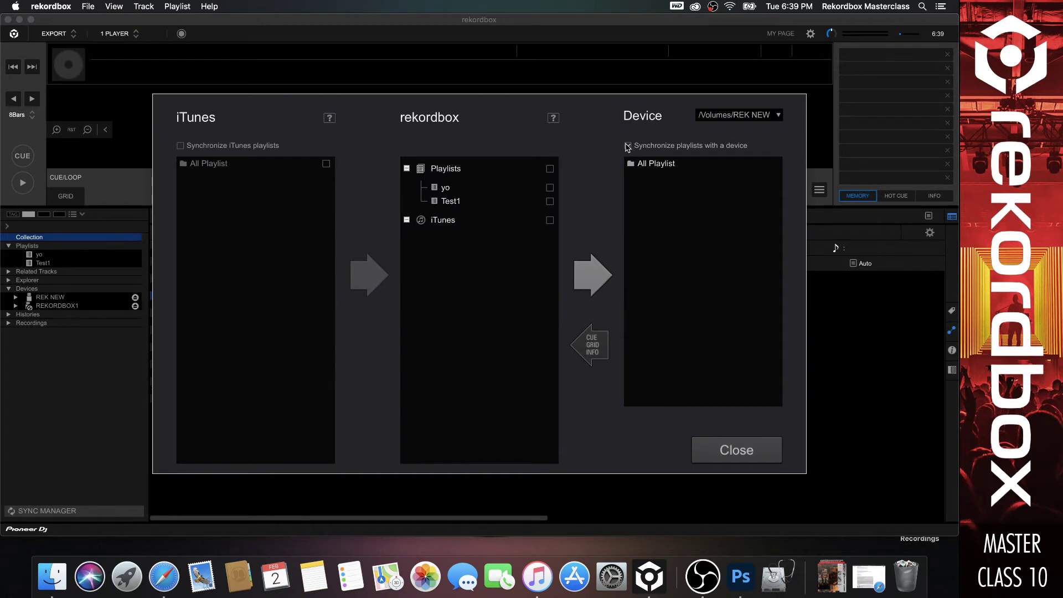
click(628, 146)
click(550, 202)
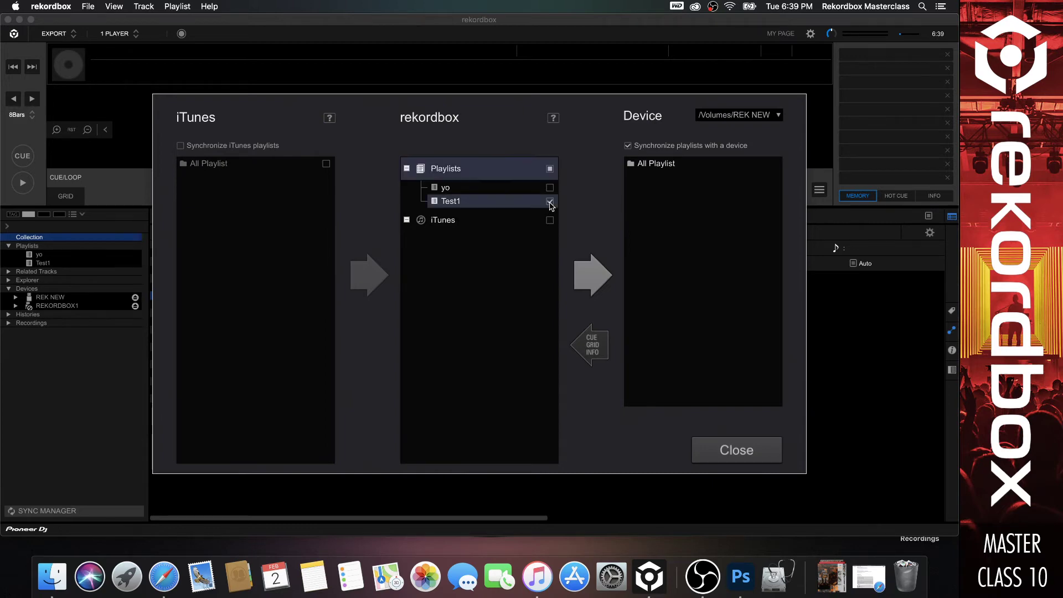
click(550, 168)
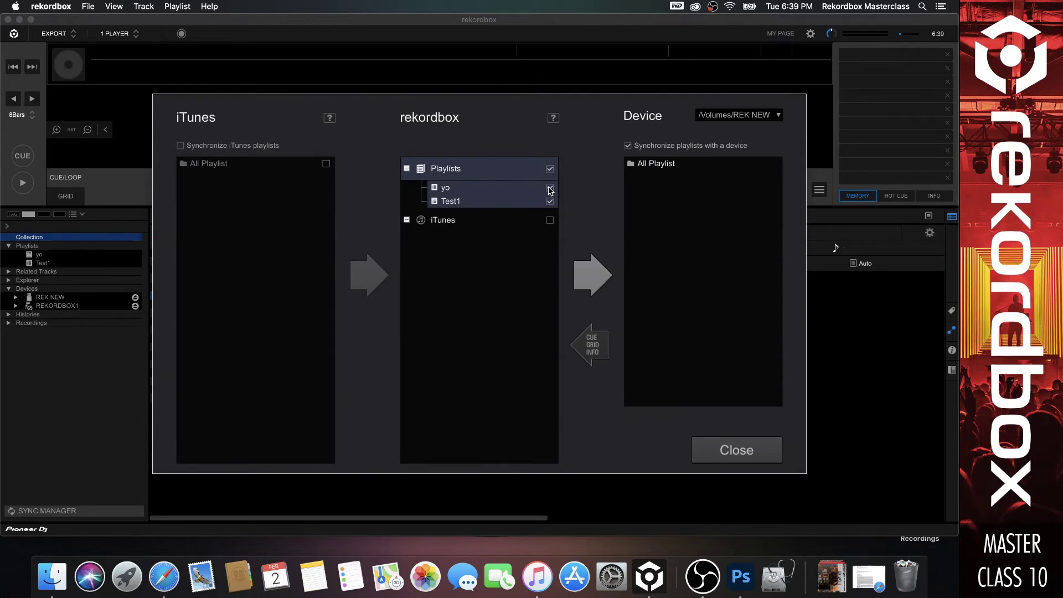
click(550, 188)
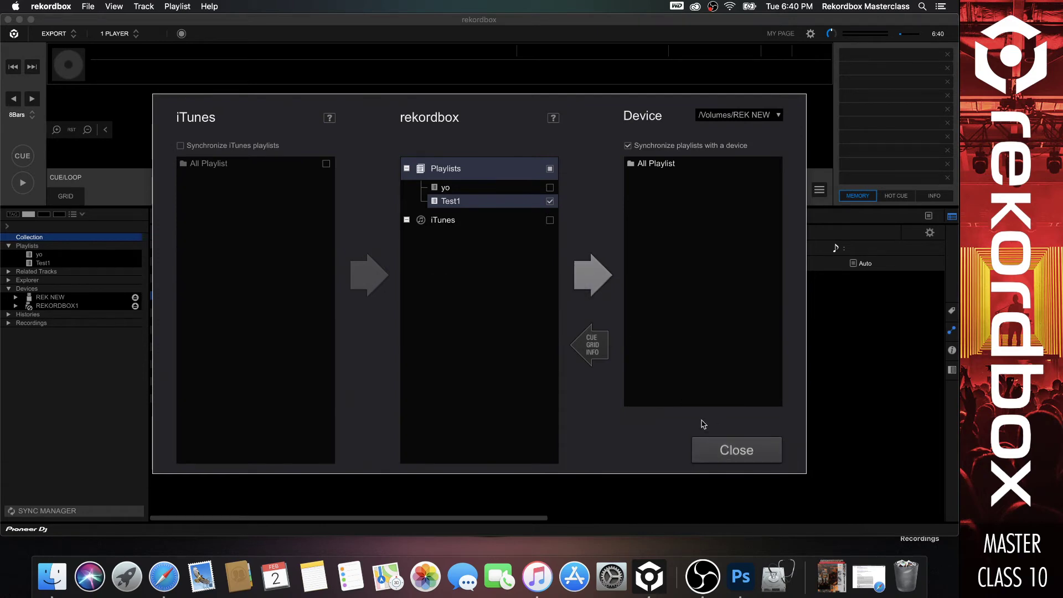
click(597, 277)
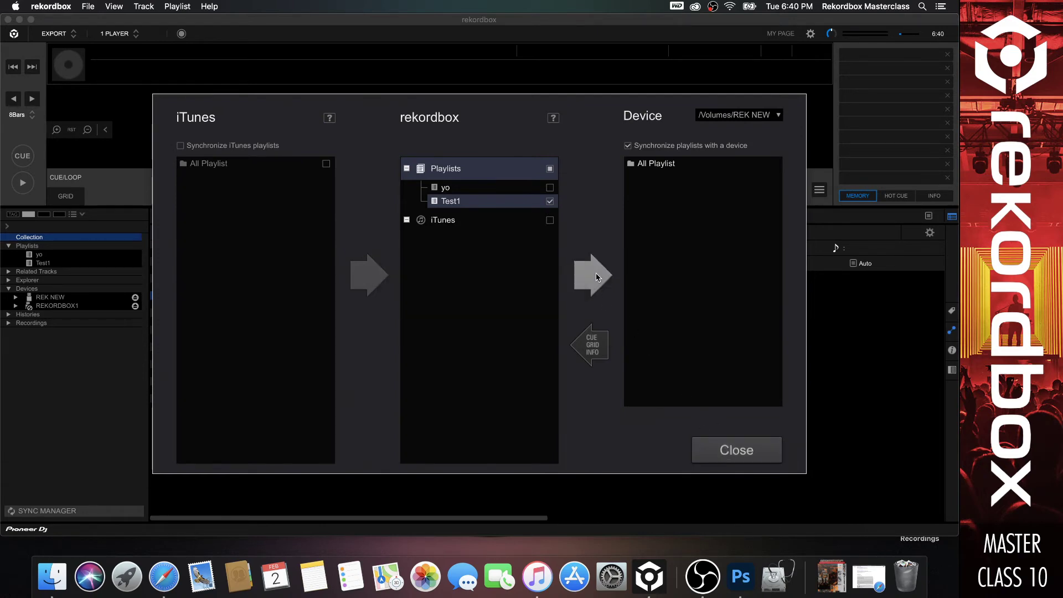
click(736, 450)
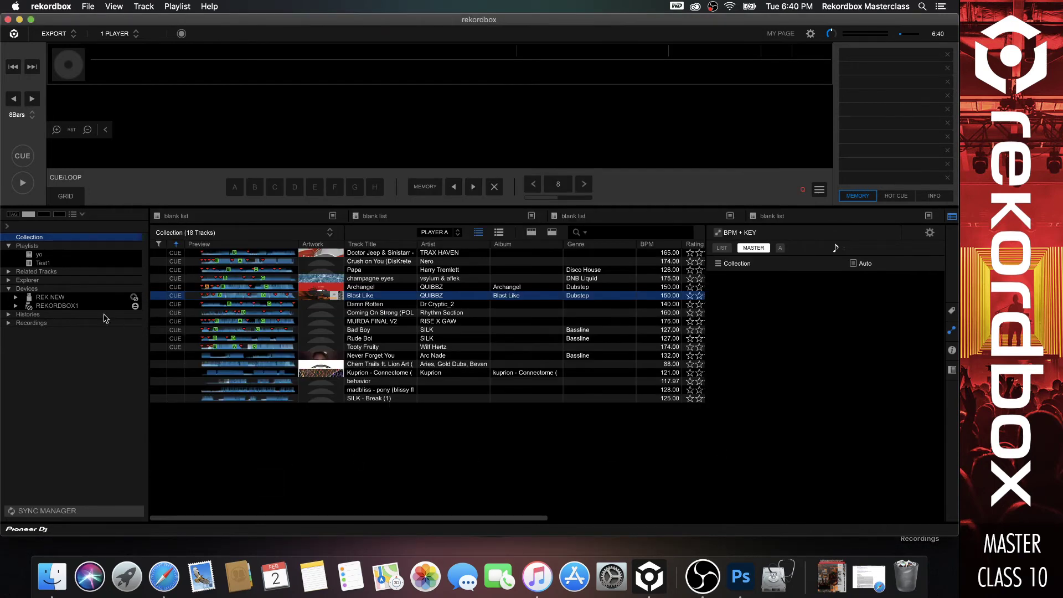
- Open REK NEW's device settings, declining KUVO publishing and acknowledging the re-export notice
click(62, 298)
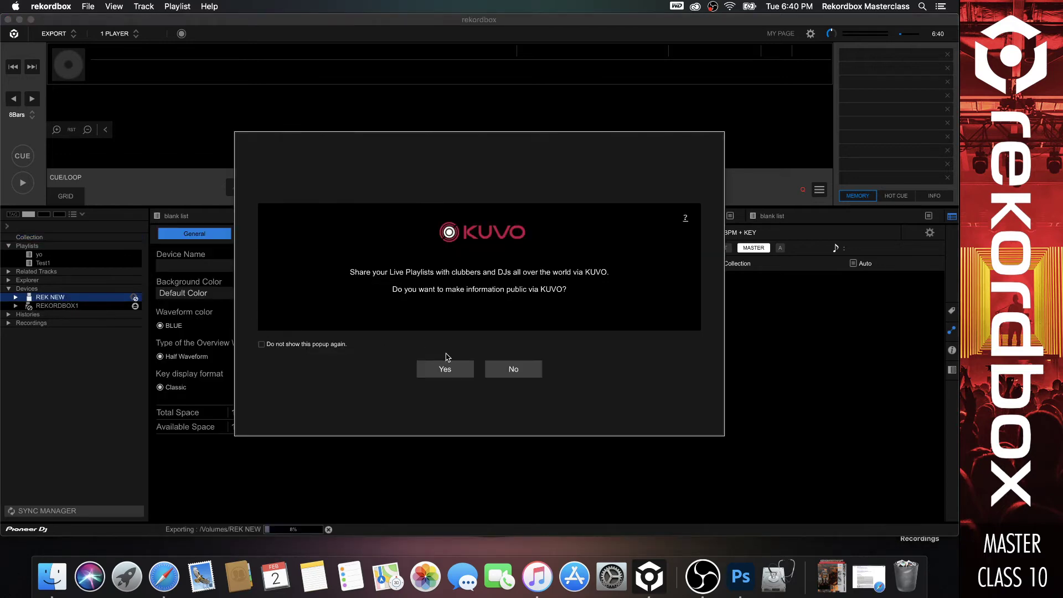
click(508, 369)
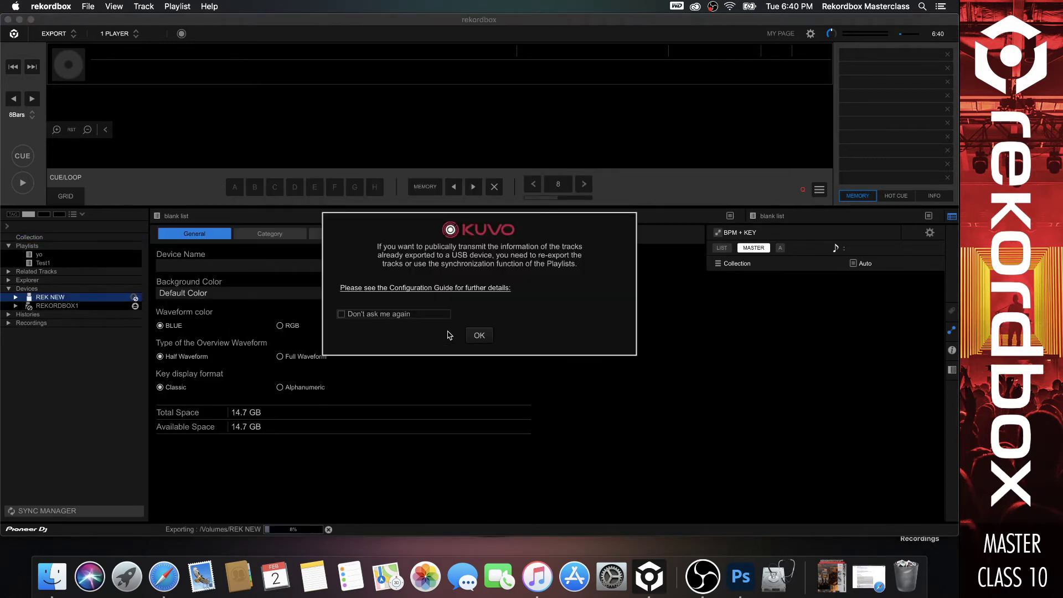
click(472, 336)
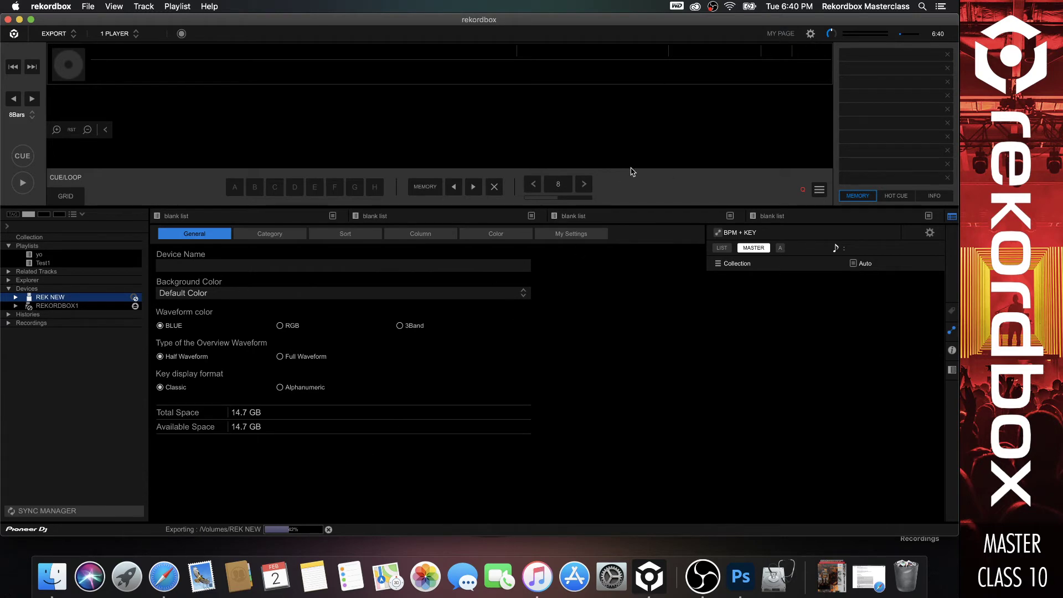
click(811, 34)
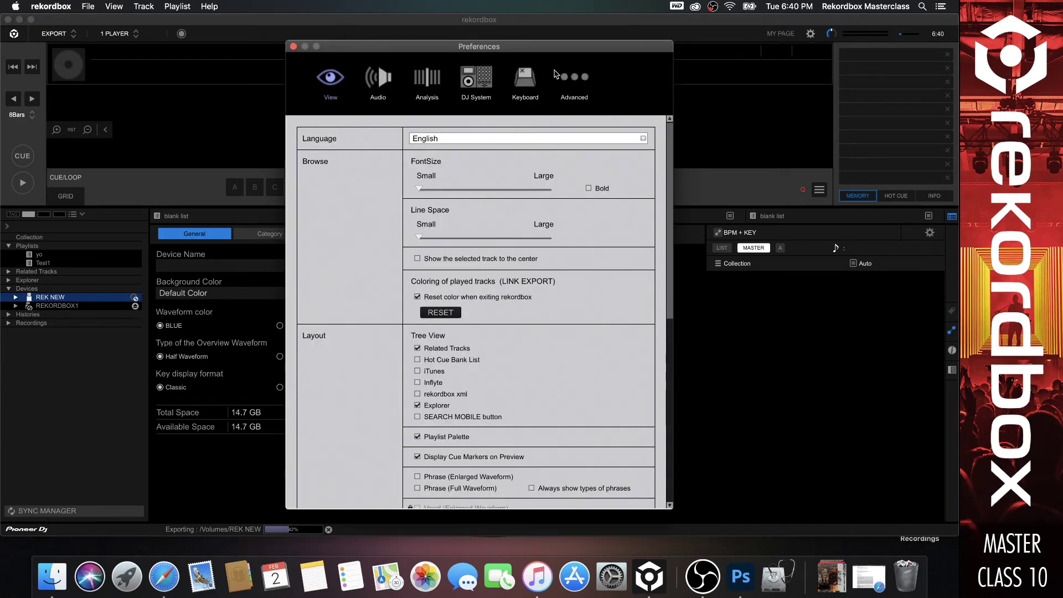
click(479, 86)
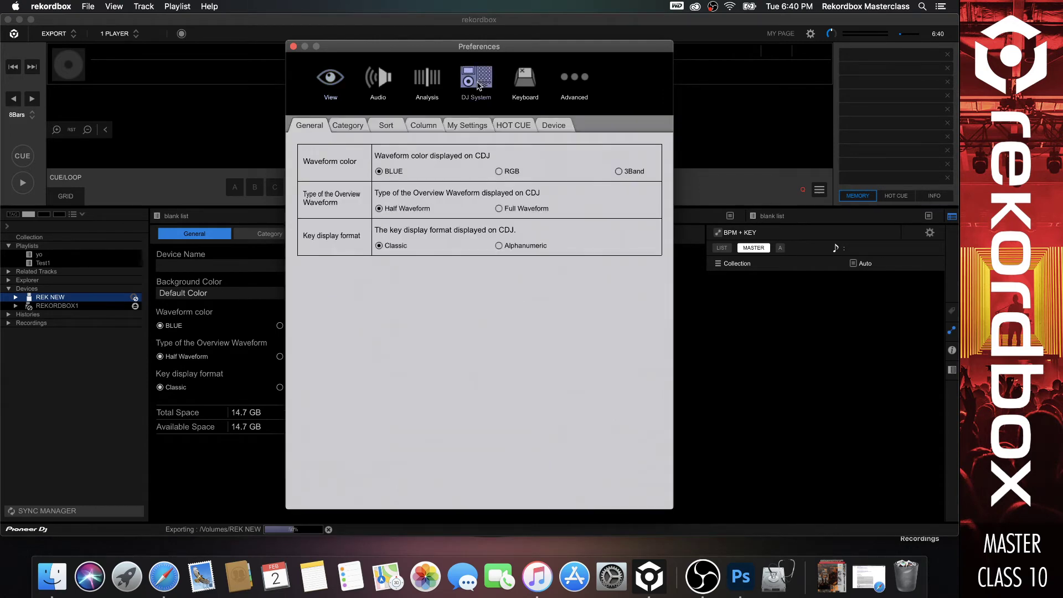
click(344, 126)
click(377, 126)
click(424, 125)
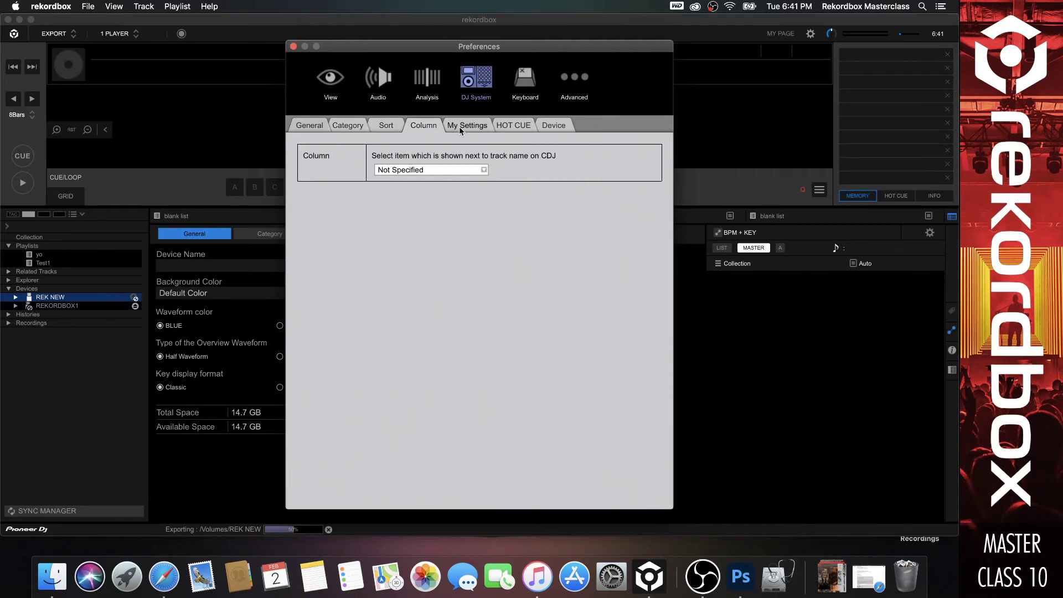
click(386, 125)
click(343, 127)
click(468, 125)
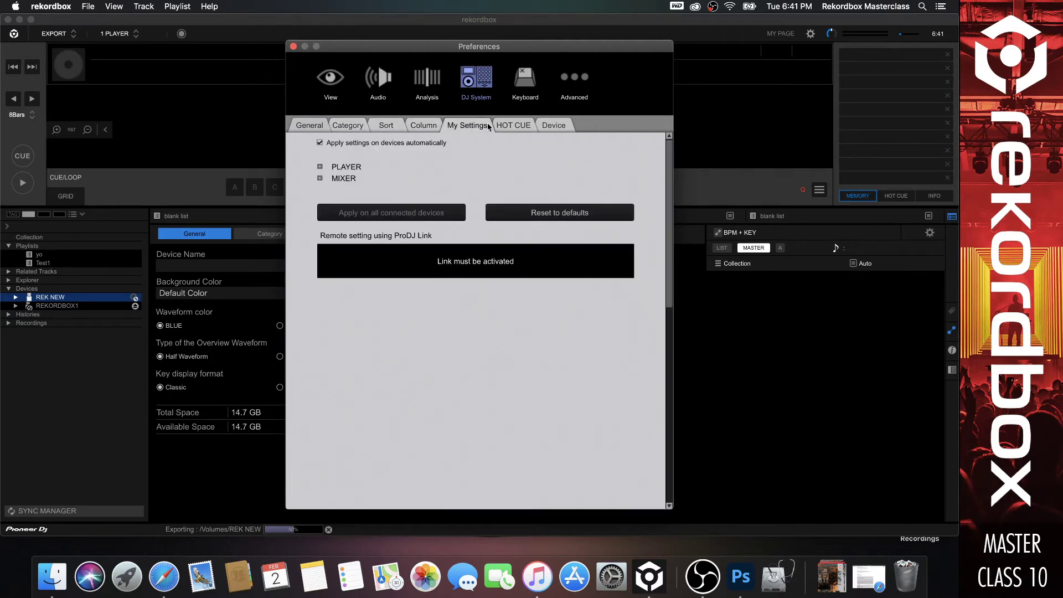
click(513, 125)
click(555, 126)
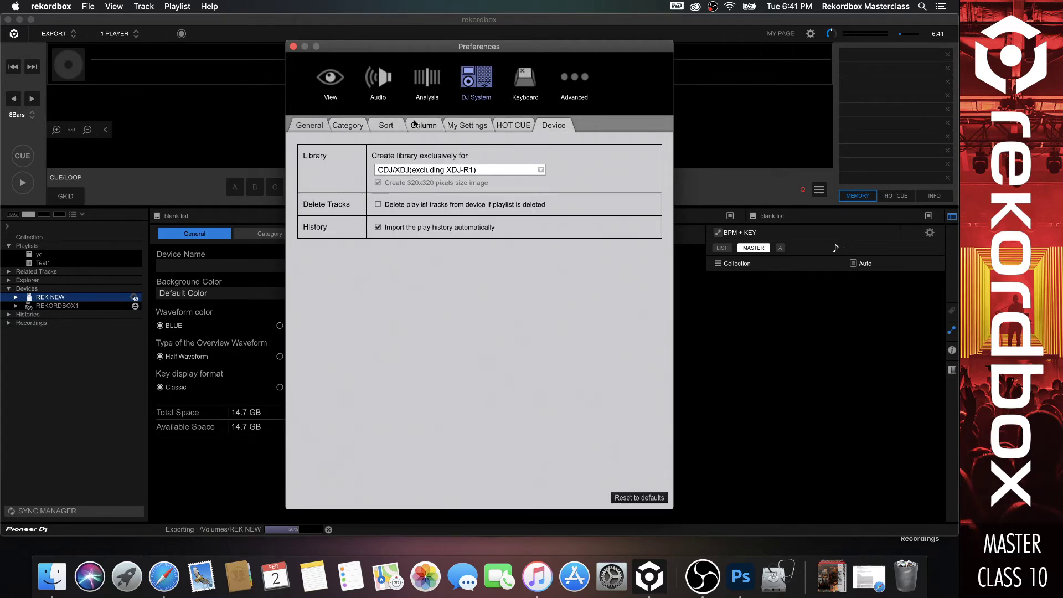
click(419, 124)
click(313, 123)
click(555, 125)
click(541, 170)
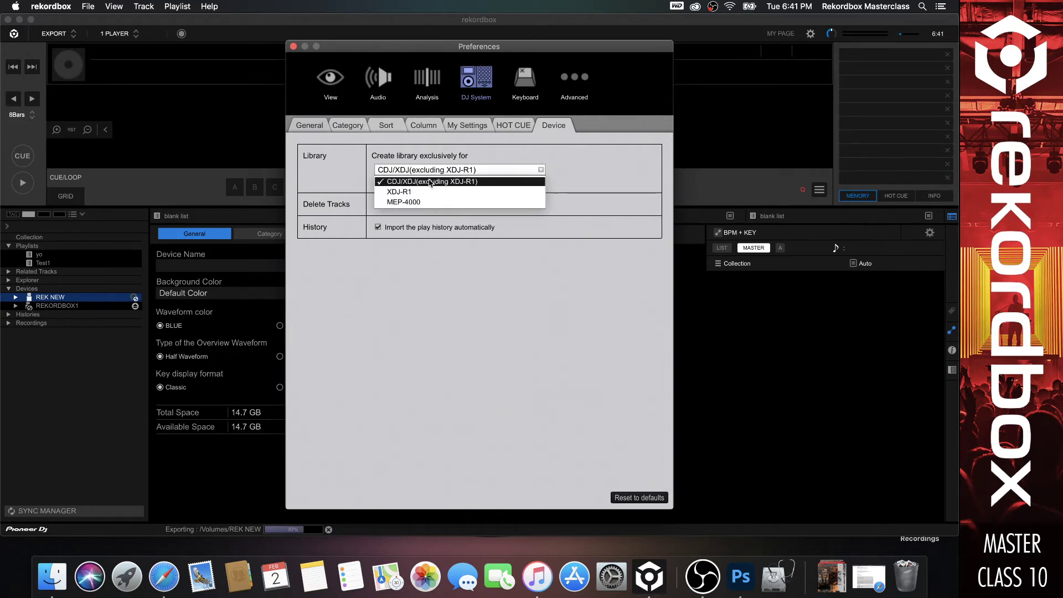
click(447, 172)
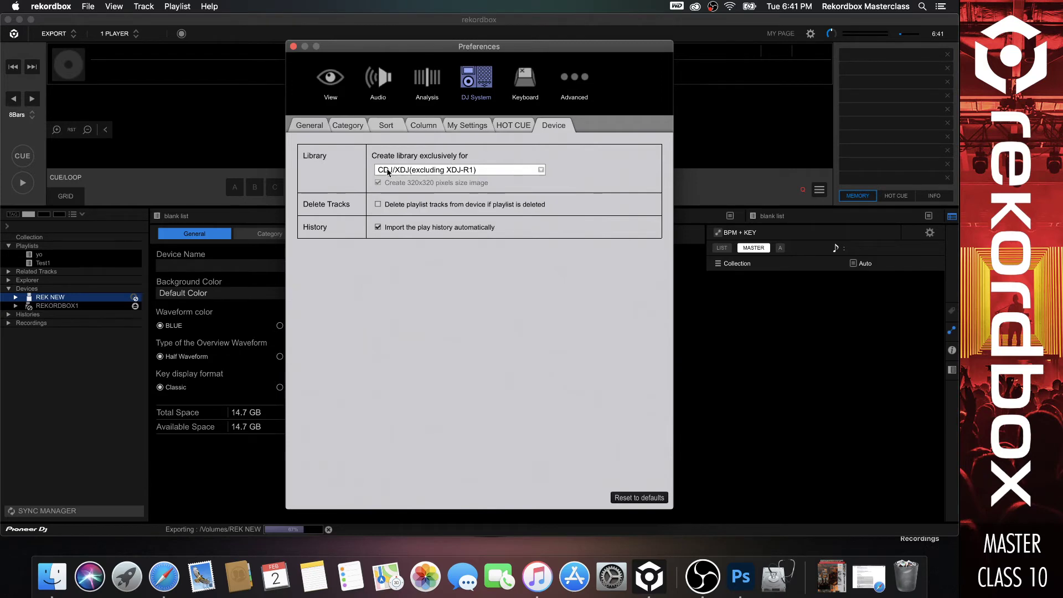
click(432, 172)
click(457, 155)
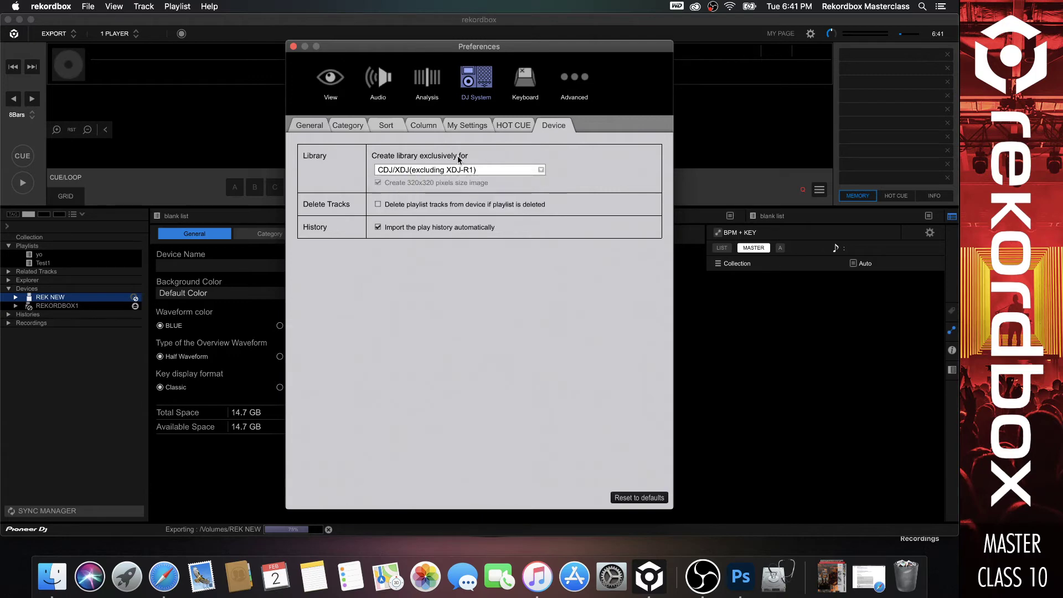
click(503, 129)
click(477, 129)
click(413, 128)
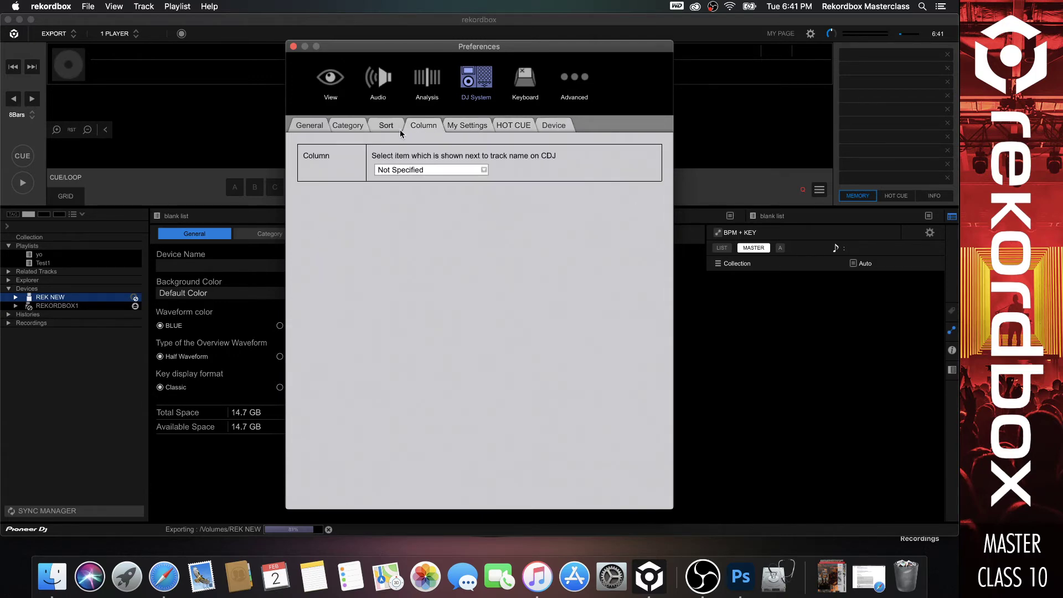
click(386, 127)
click(347, 126)
click(310, 125)
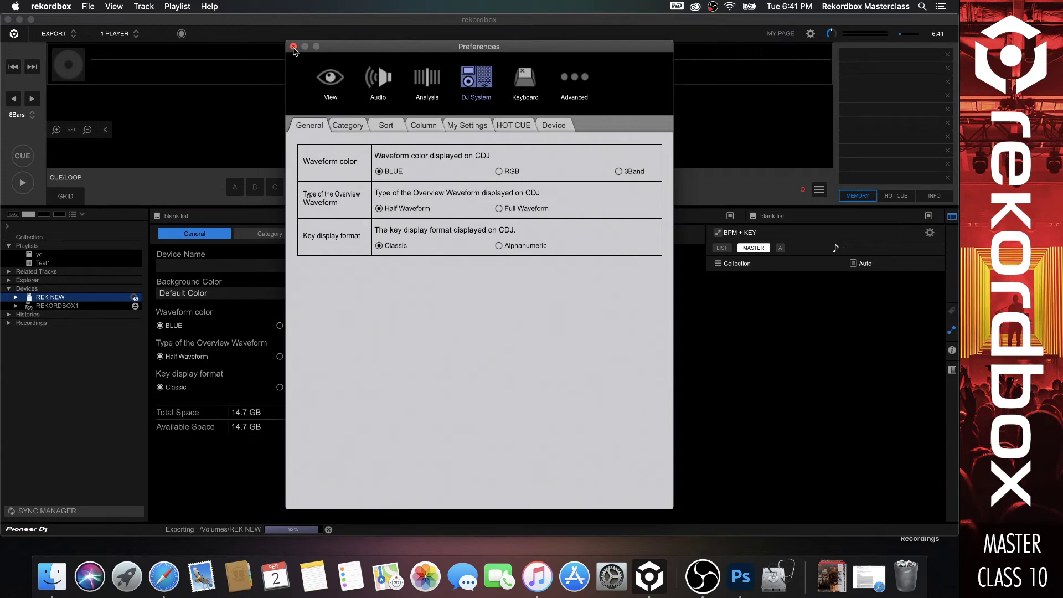
click(294, 47)
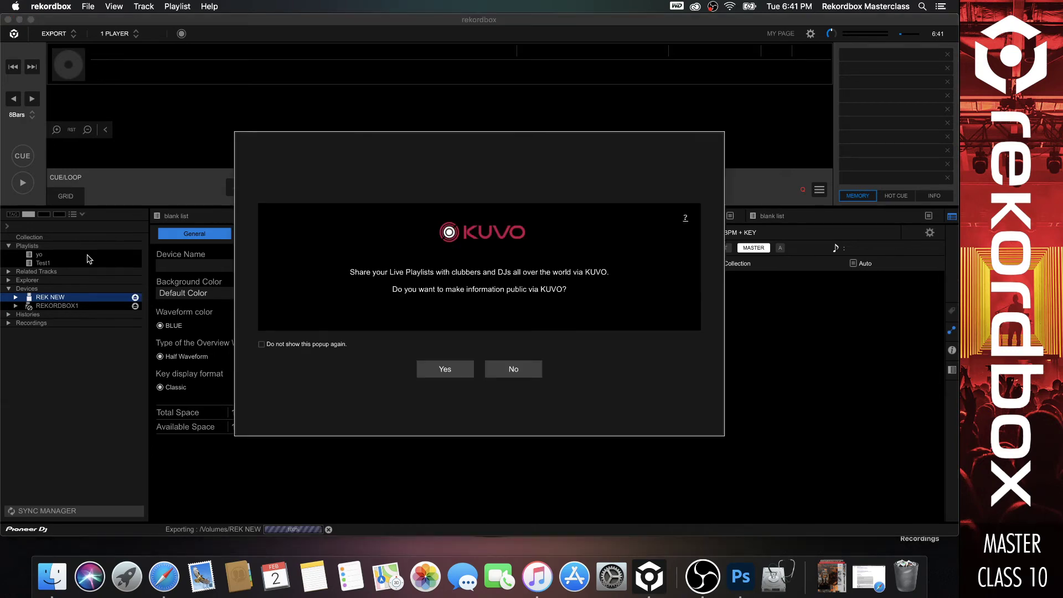
- Stop the KUVO popup from reappearing and decline publishing playlists
click(314, 344)
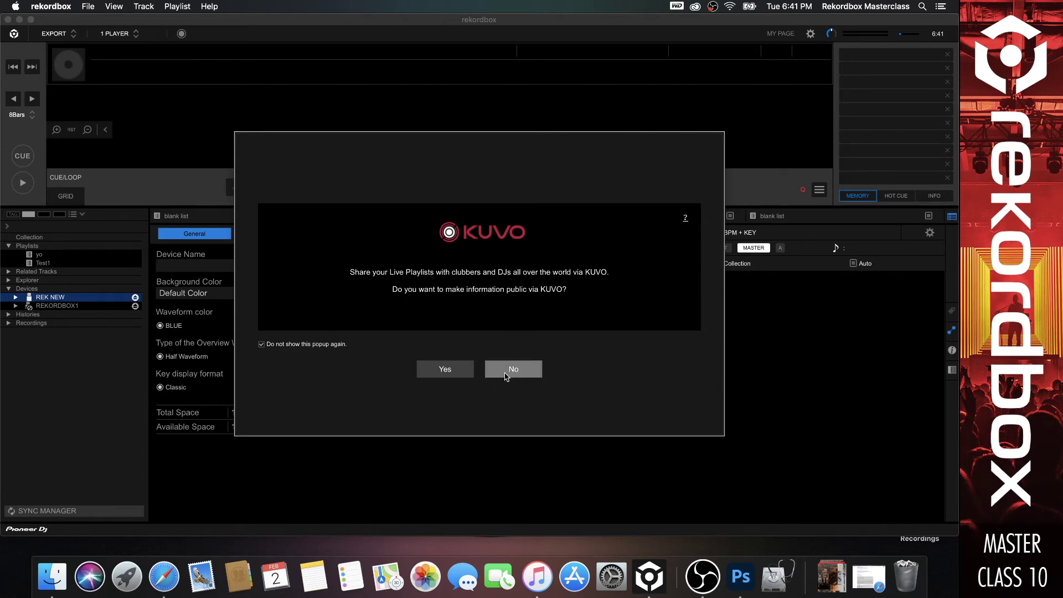
click(505, 374)
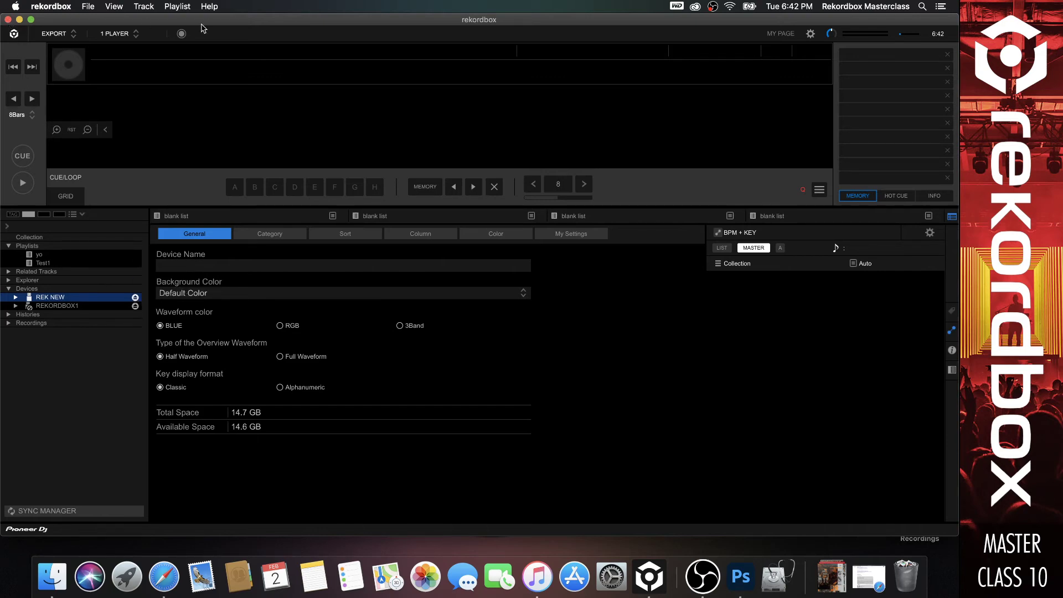
- Open the REK NEW drive and browse Contents > Nero > UnknownAlbum to find the track
drag(244, 20, 116, 19)
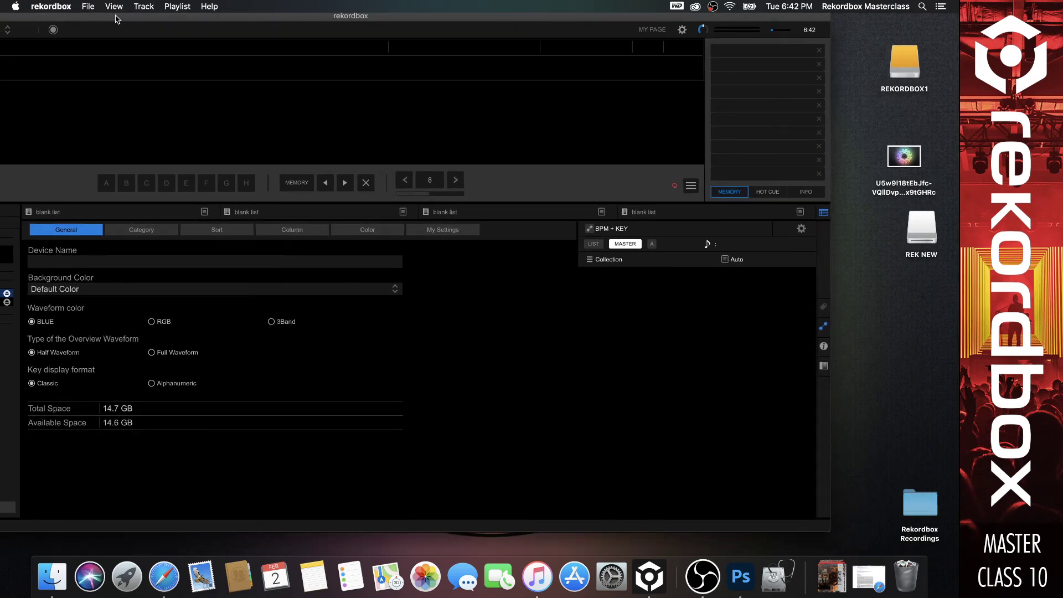
drag(515, 22, 493, 26)
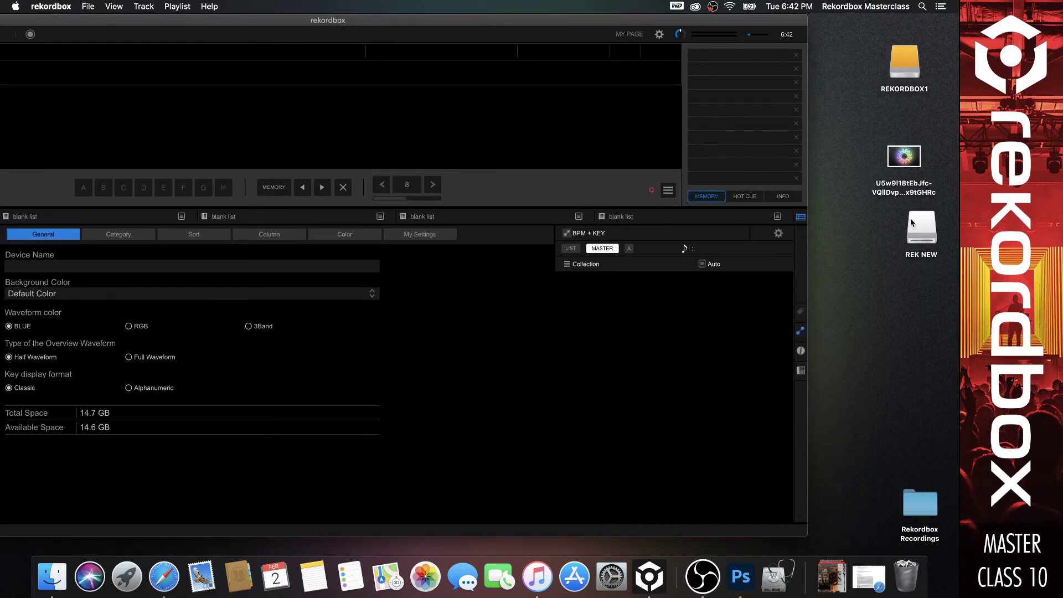
drag(913, 221, 875, 228)
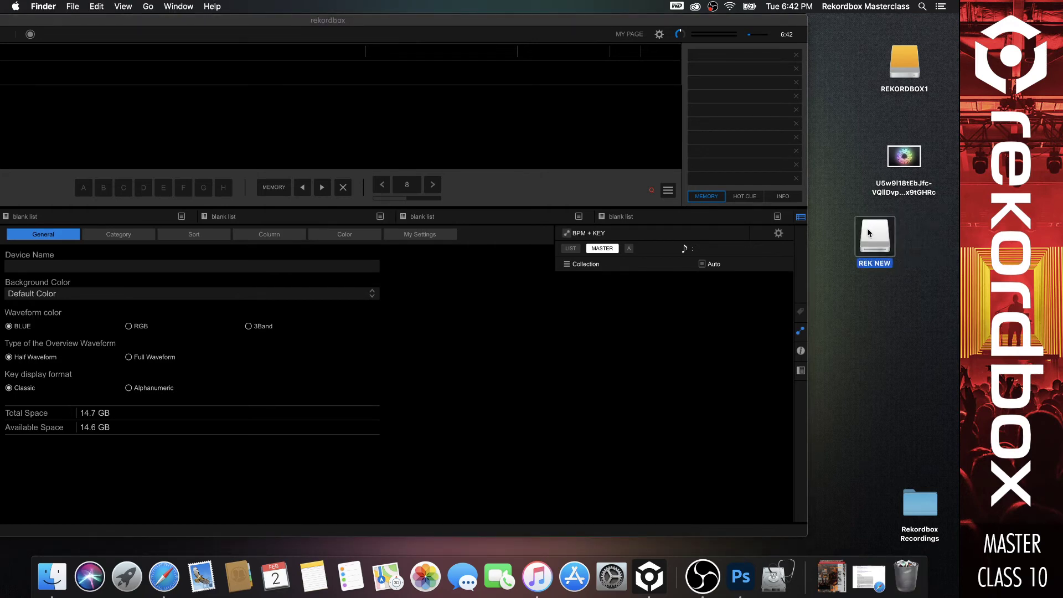
drag(873, 246, 851, 263)
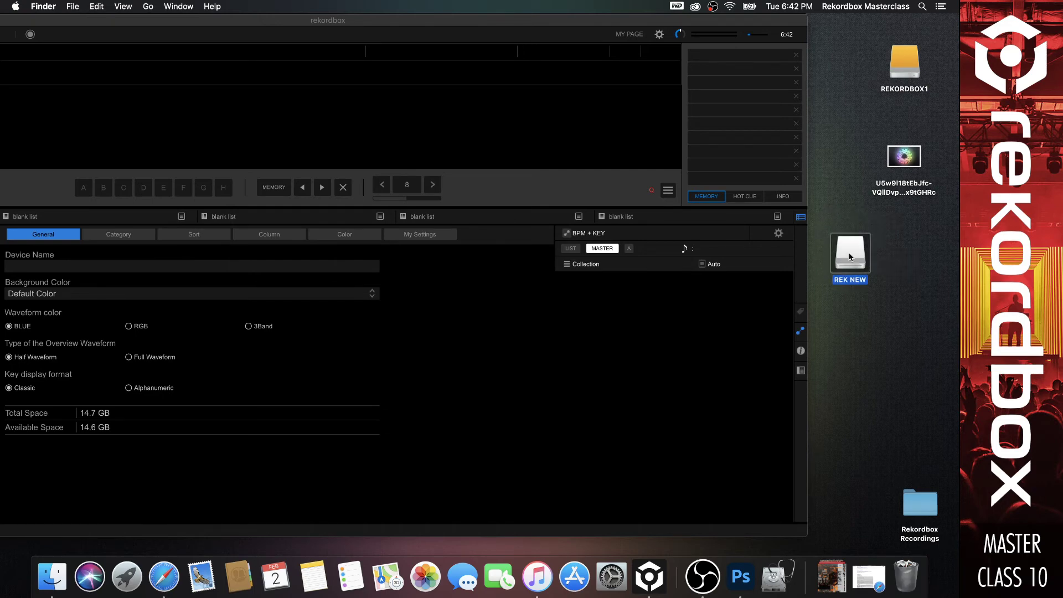
double_click(851, 256)
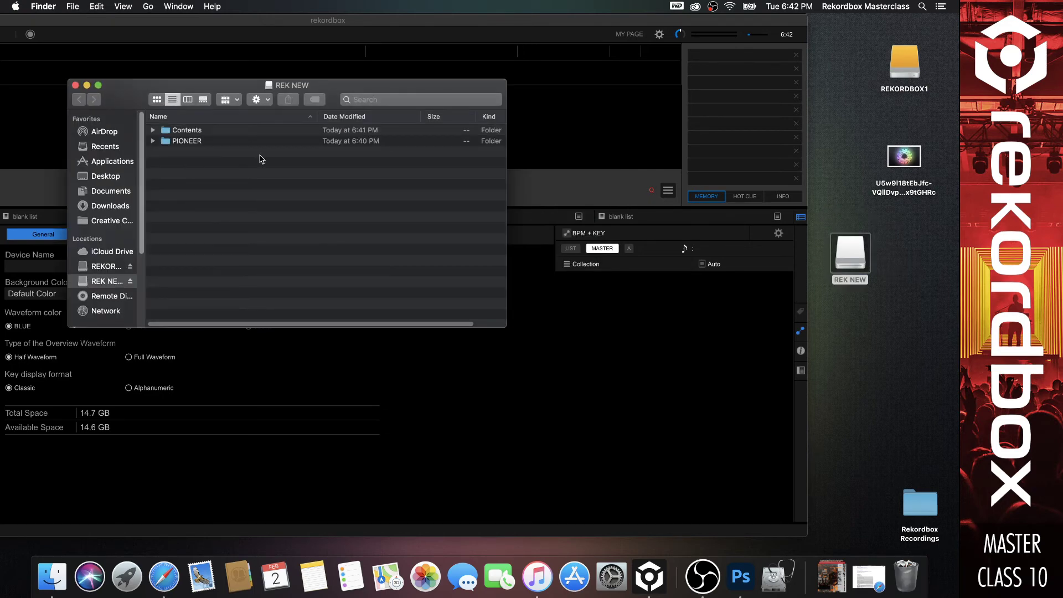
double_click(262, 131)
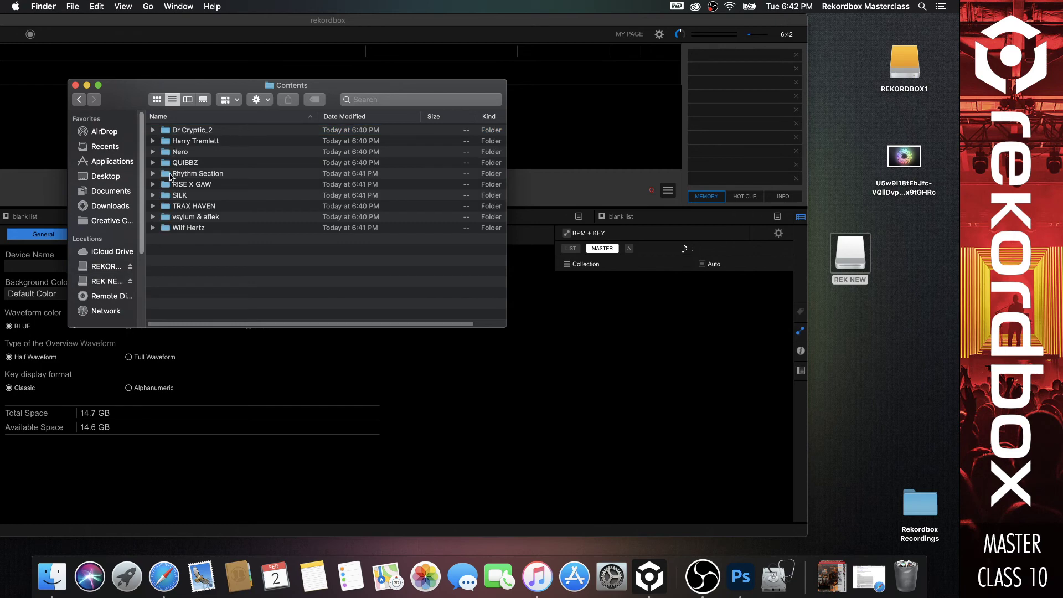
double_click(197, 152)
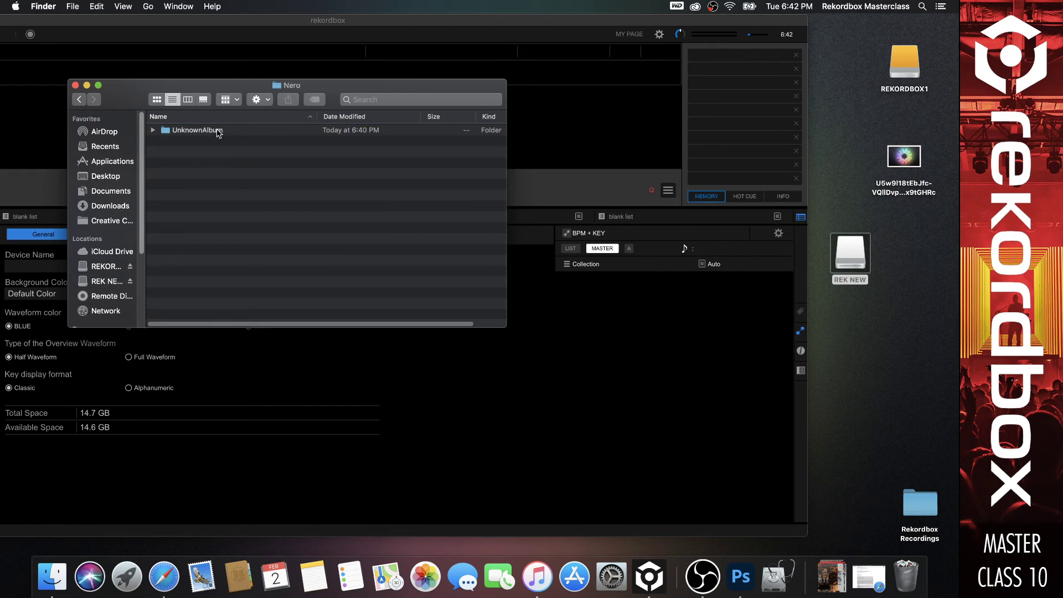
double_click(218, 131)
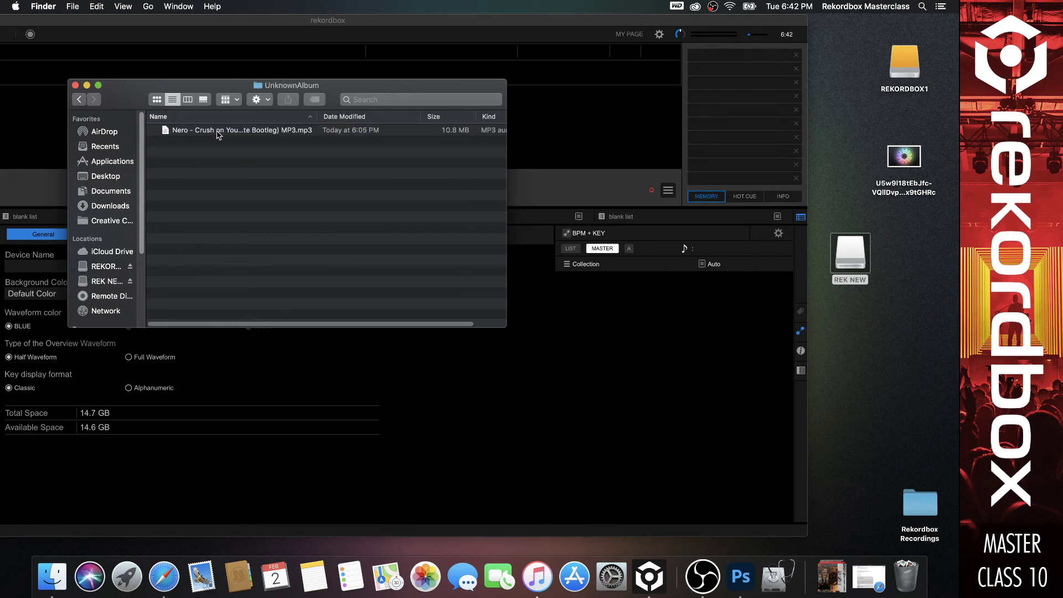
- Return to the drive root, recheck the Contents folder, and go back to the top level
click(80, 100)
click(80, 99)
click(81, 100)
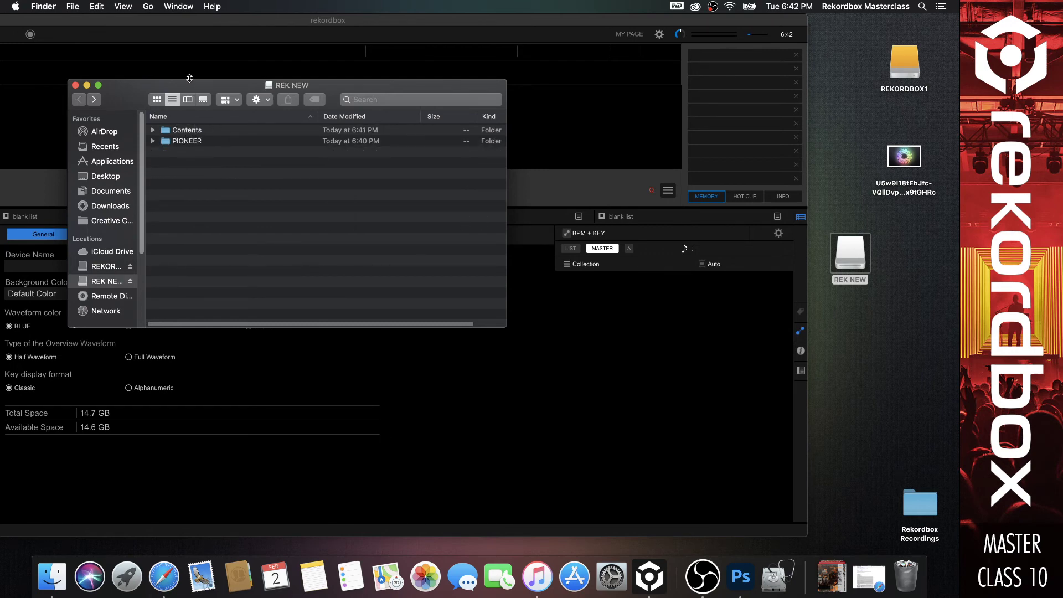
drag(184, 84, 304, 95)
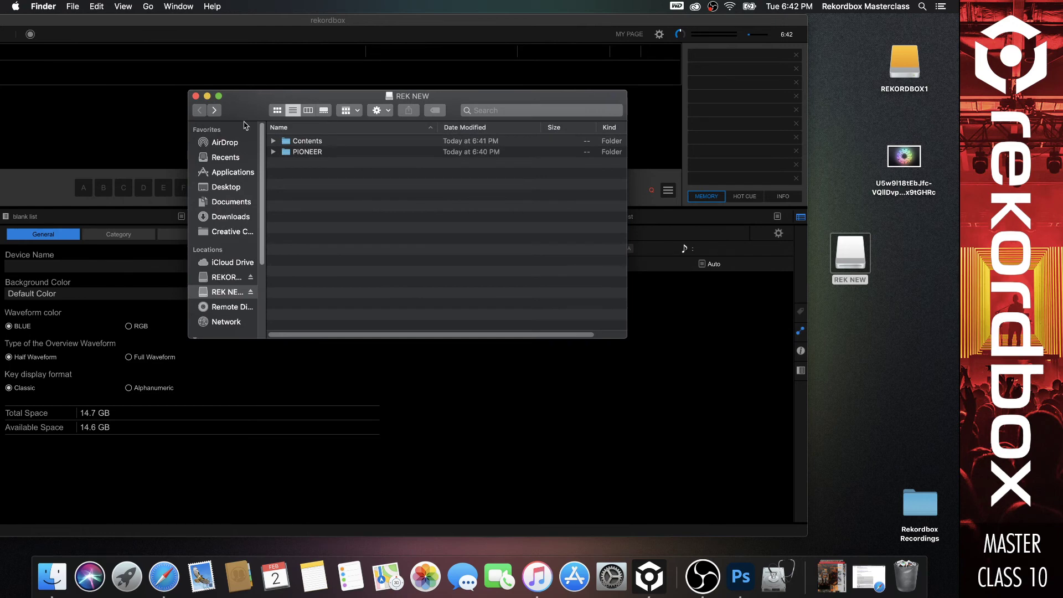
double_click(315, 143)
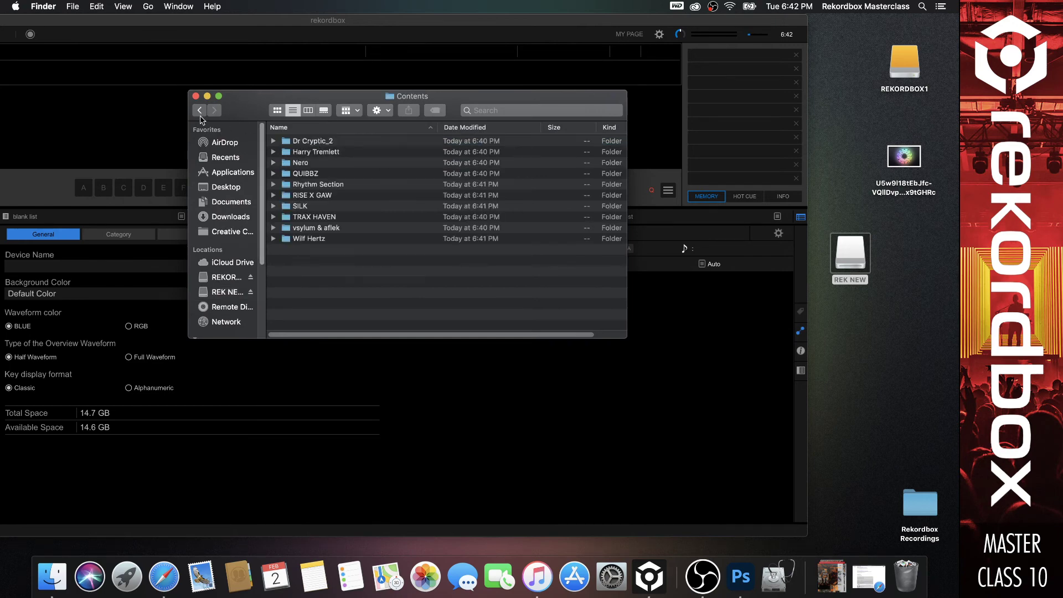
click(200, 112)
click(327, 142)
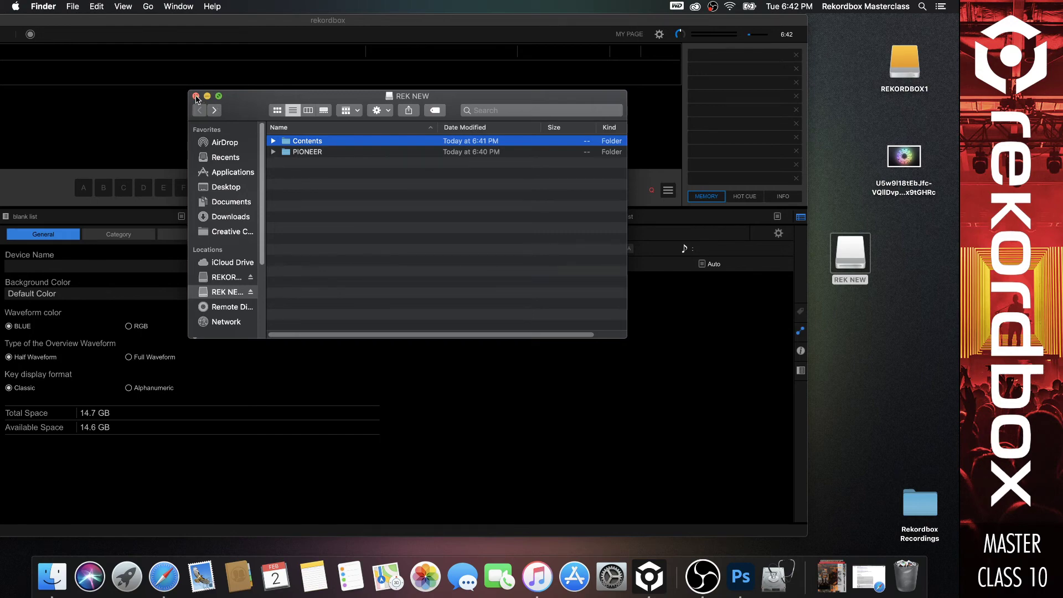
- Close the REK NEW window, reselect the drive, then reopen and close it again
click(196, 97)
click(903, 65)
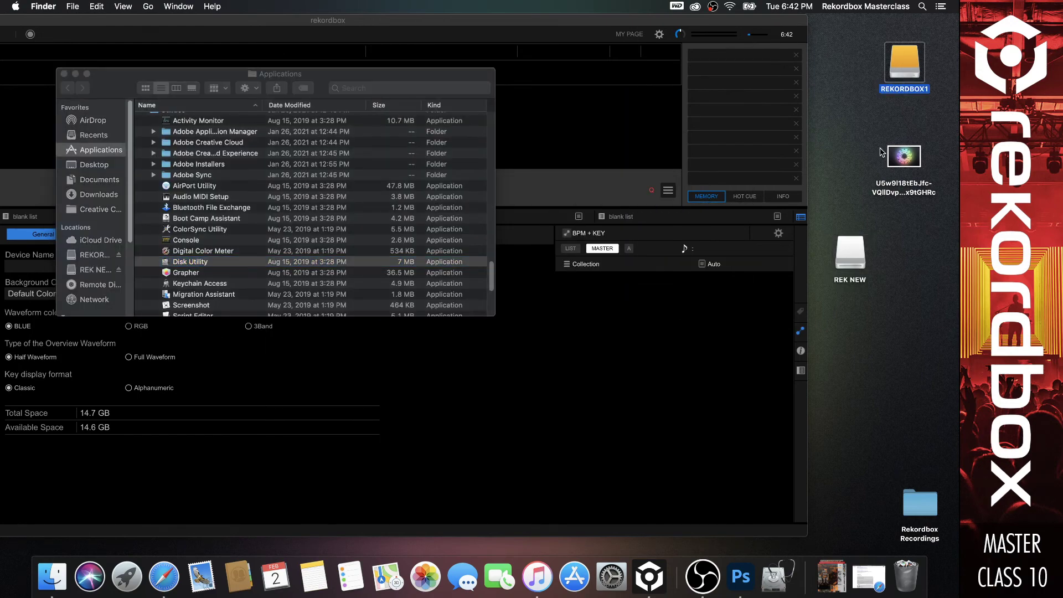
click(860, 253)
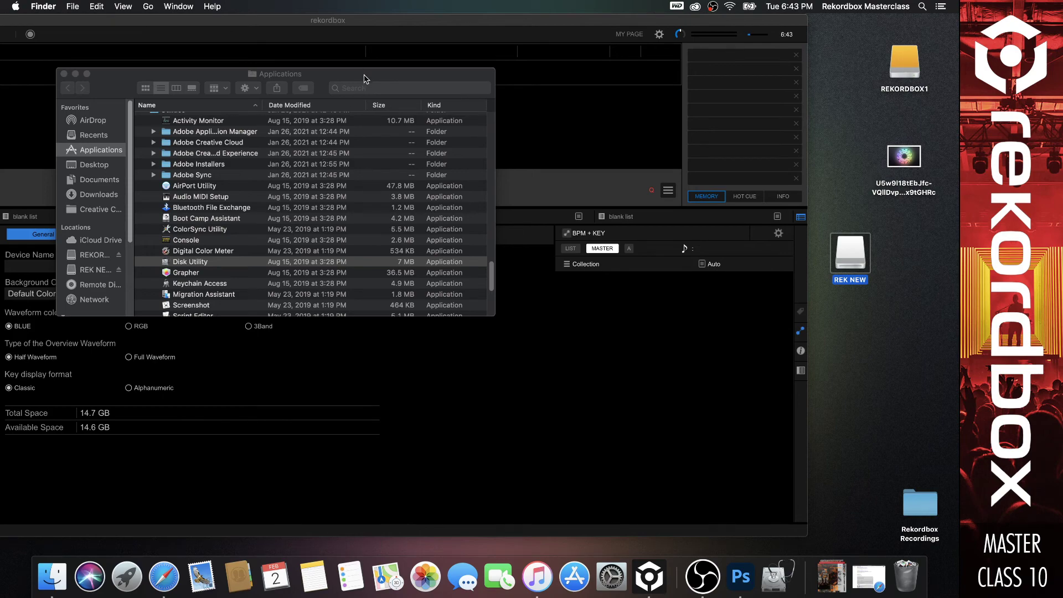
drag(363, 76, 405, 106)
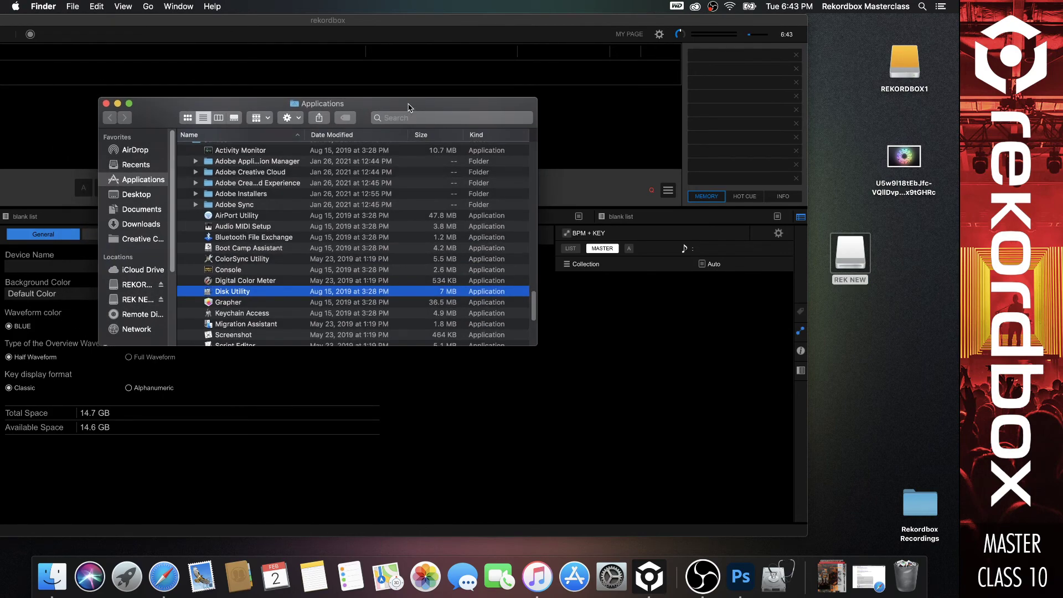
double_click(849, 249)
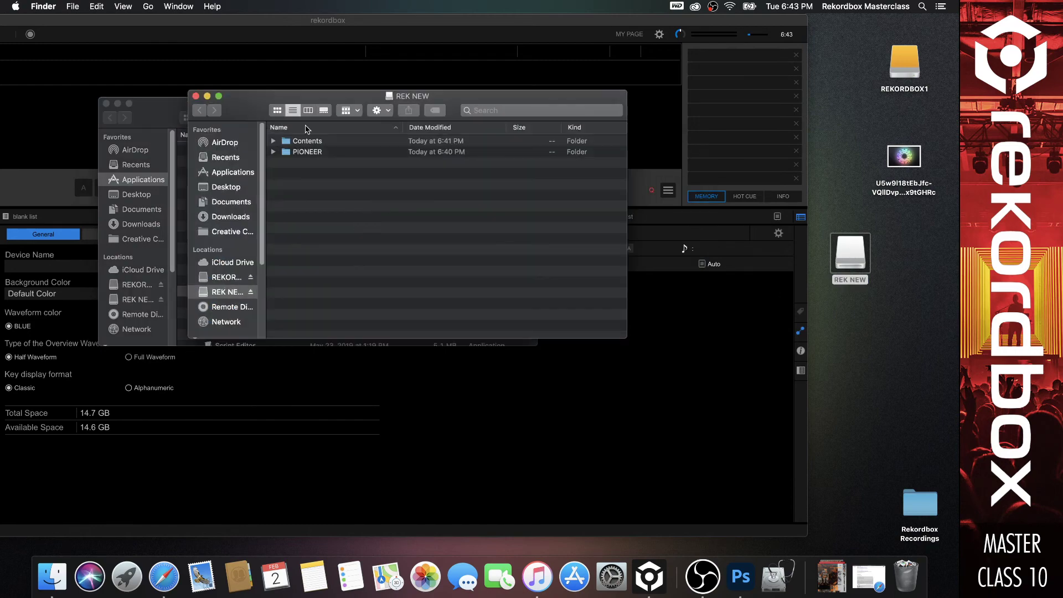
click(195, 96)
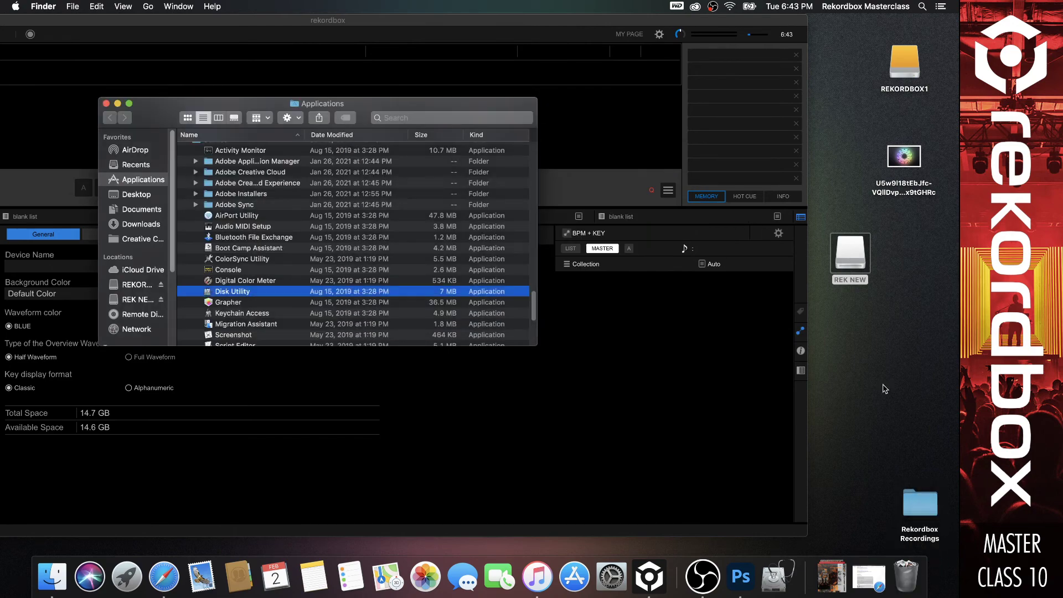
- Try ejecting REK NEW with Cmd+E, dismiss the in-use warning, and bring rekordbox forward
key(super+e)
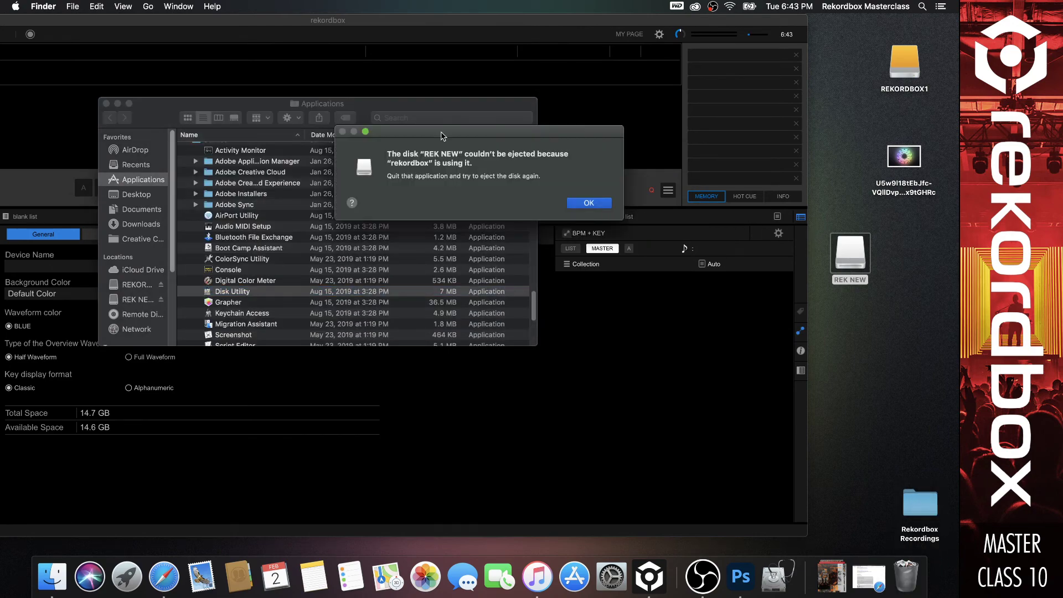
click(591, 208)
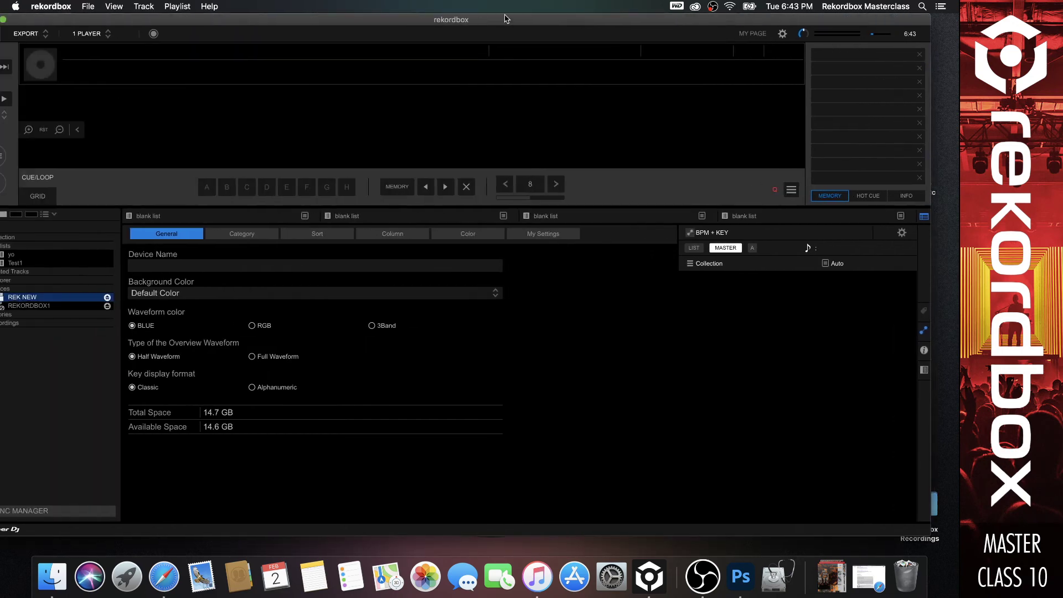
click(381, 21)
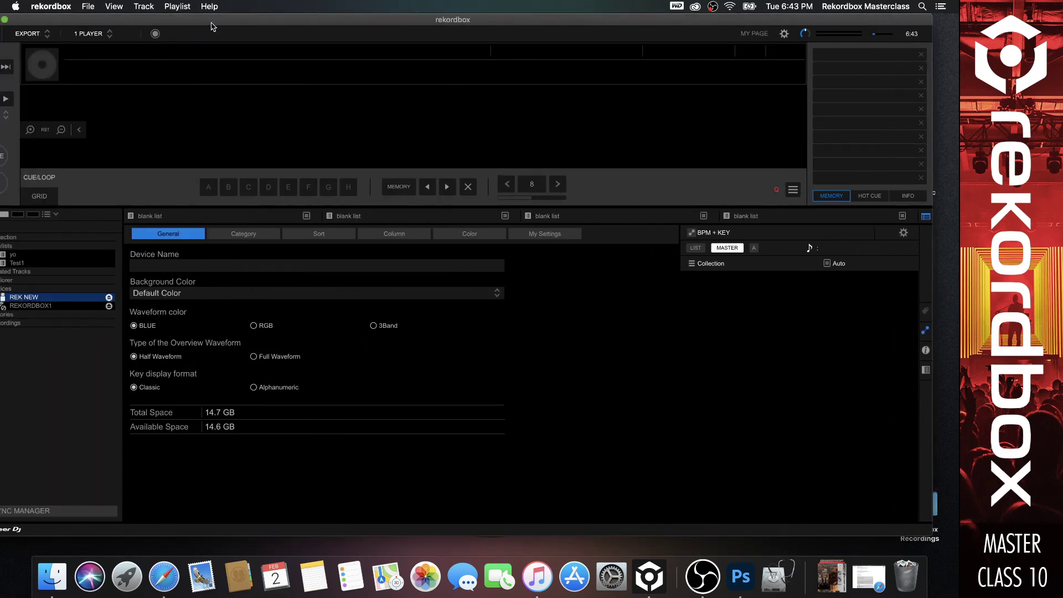
drag(211, 26, 238, 23)
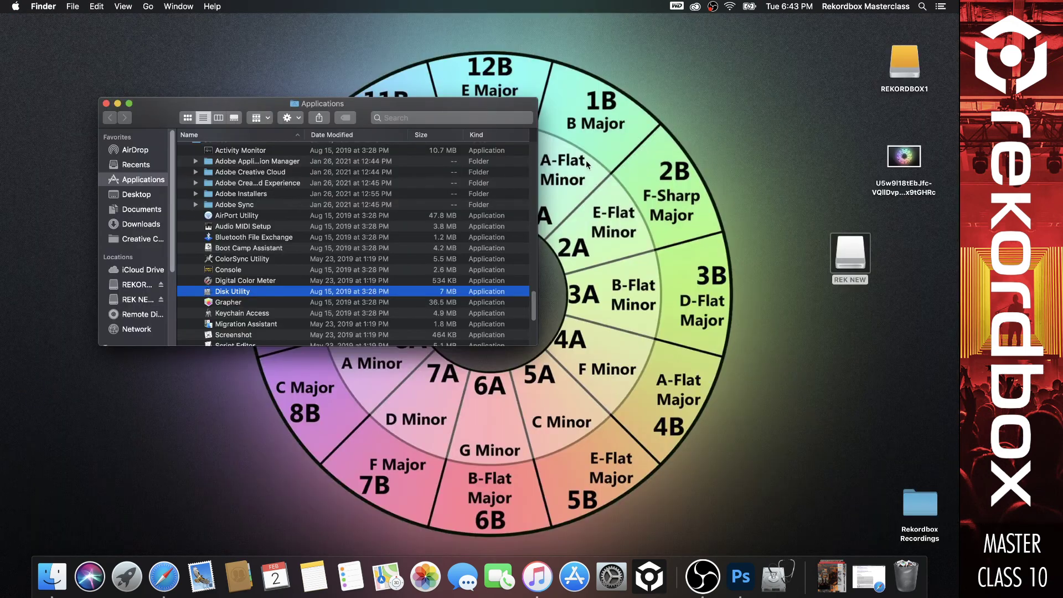
- Close the Applications window and drag the REK NEW and REKORDBOX1 drive icons to the Dock's Eject icon
click(106, 103)
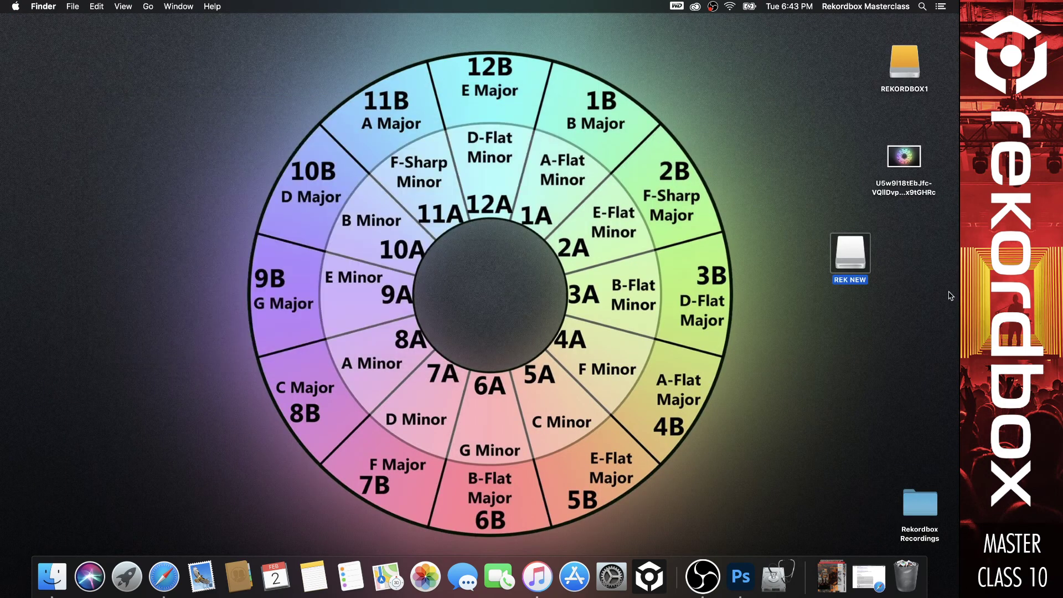
drag(850, 252, 803, 246)
drag(894, 91, 822, 61)
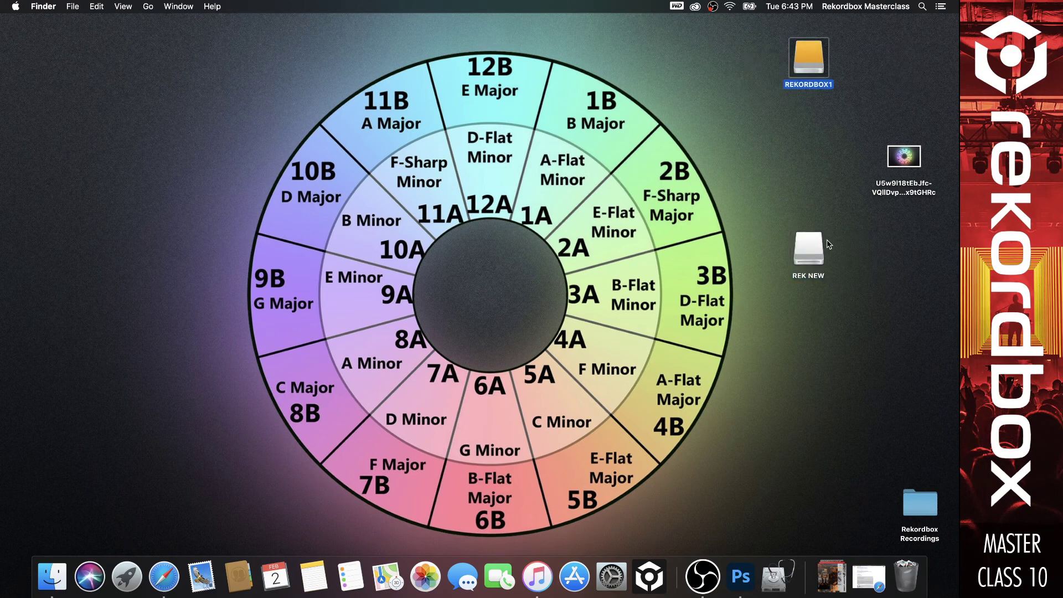
drag(808, 252, 909, 579)
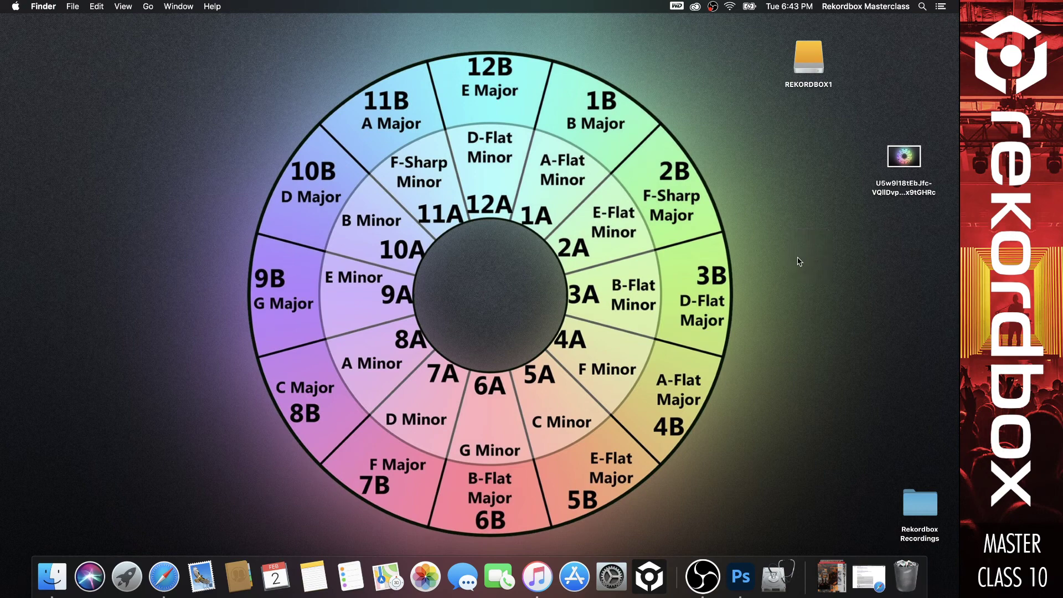
right_click(795, 259)
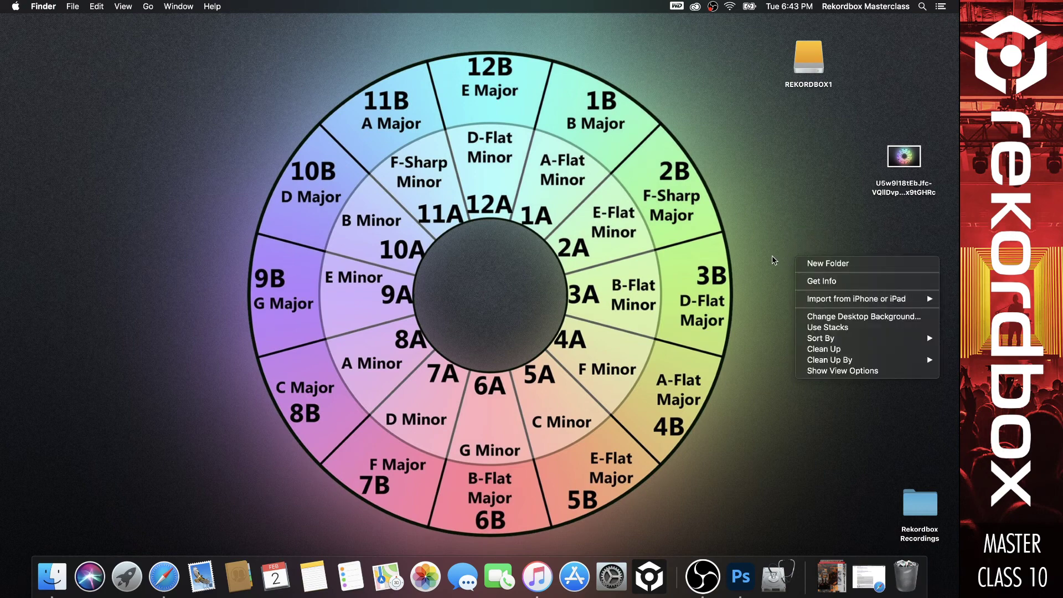
click(770, 256)
drag(812, 57, 908, 578)
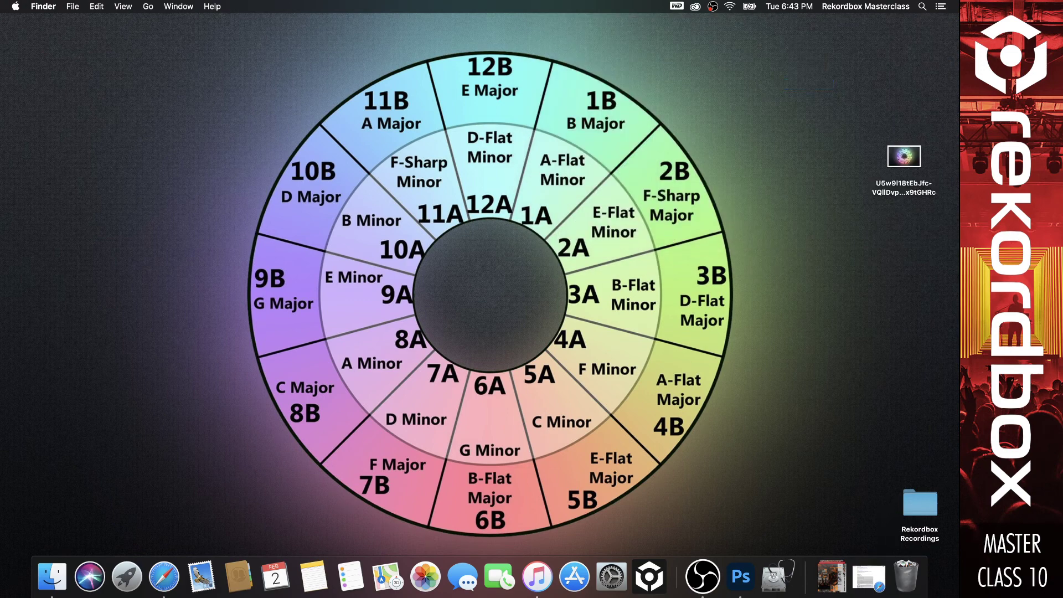